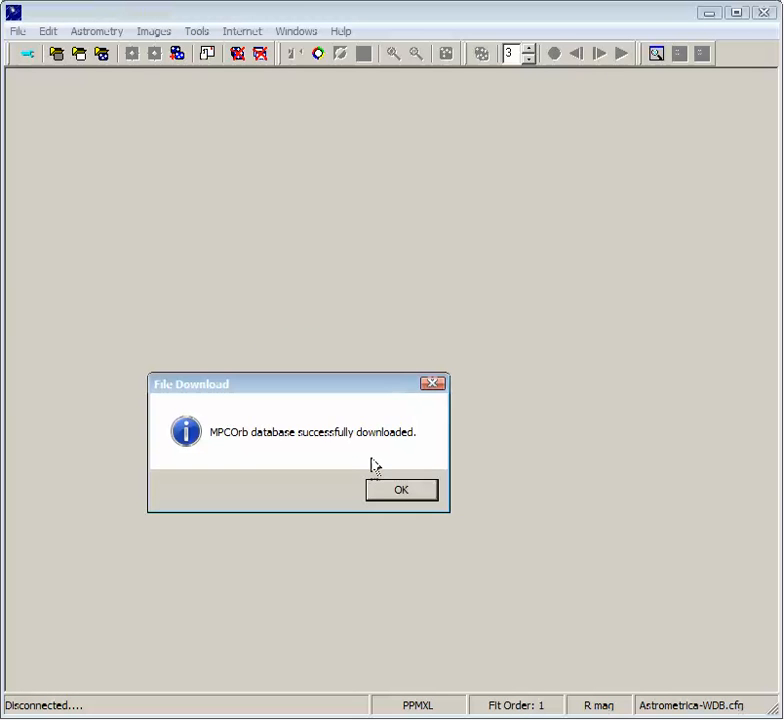
Step: Dismiss the download message, set the CCD Images directory to the Julia folder on the Desktop, and save the settings
click(392, 491)
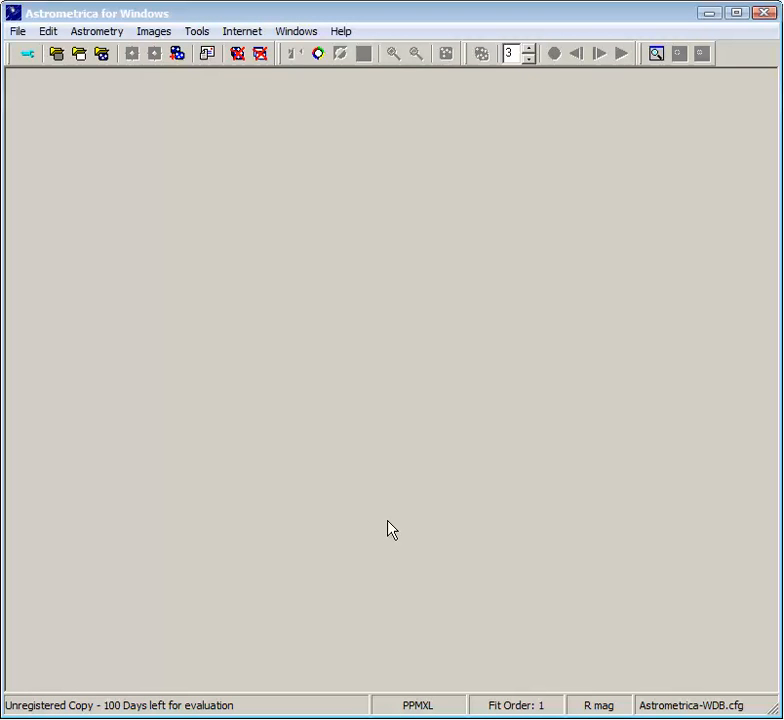
click(28, 54)
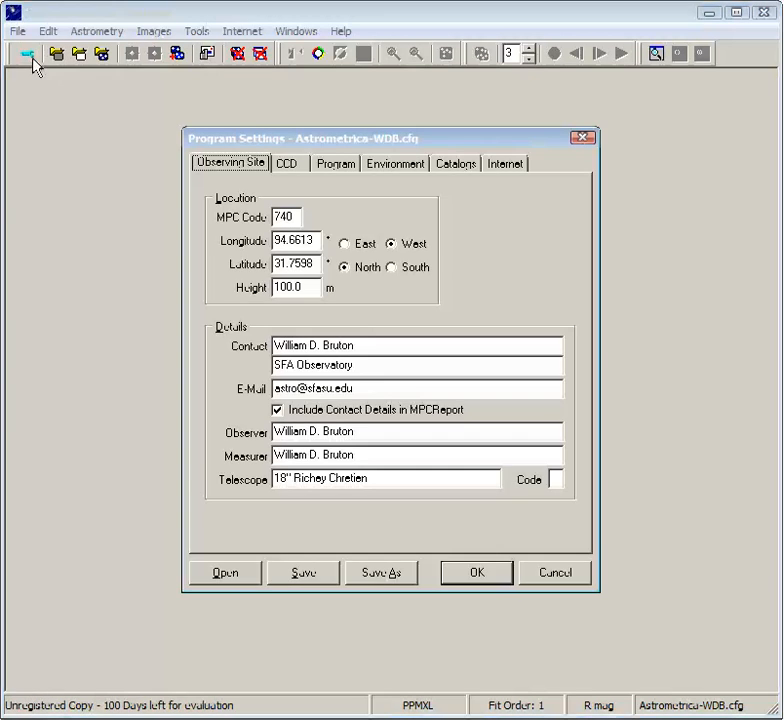
click(405, 164)
click(556, 217)
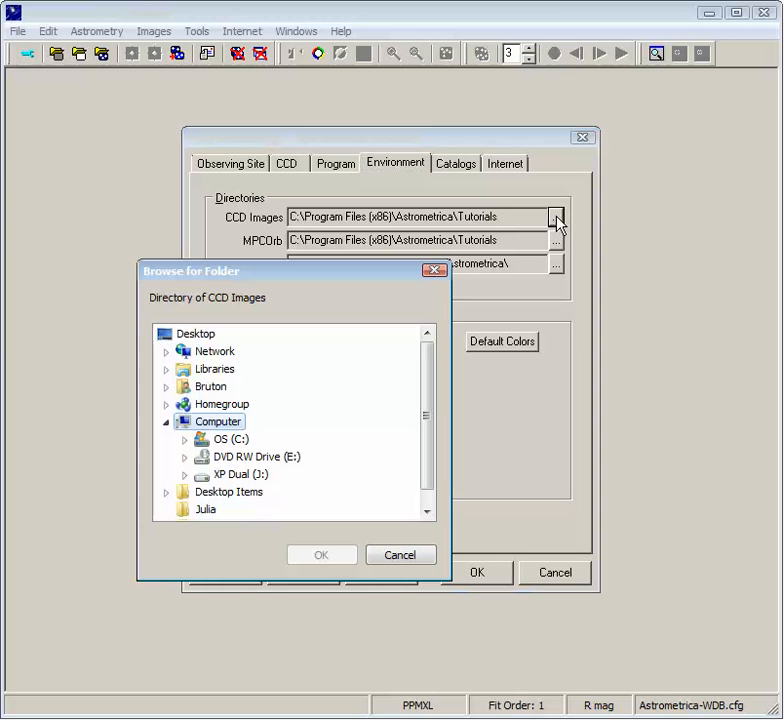
double_click(212, 338)
double_click(207, 337)
click(168, 422)
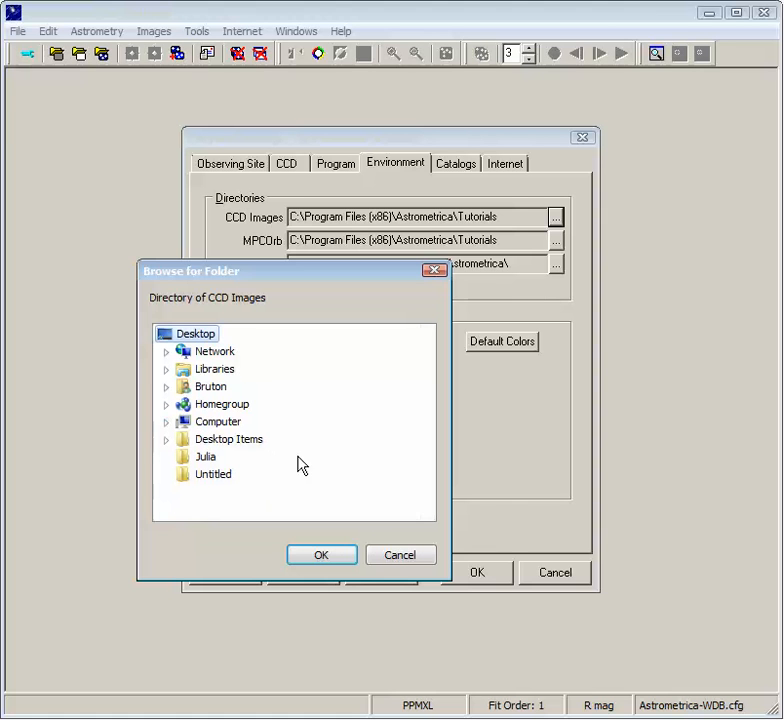
click(200, 458)
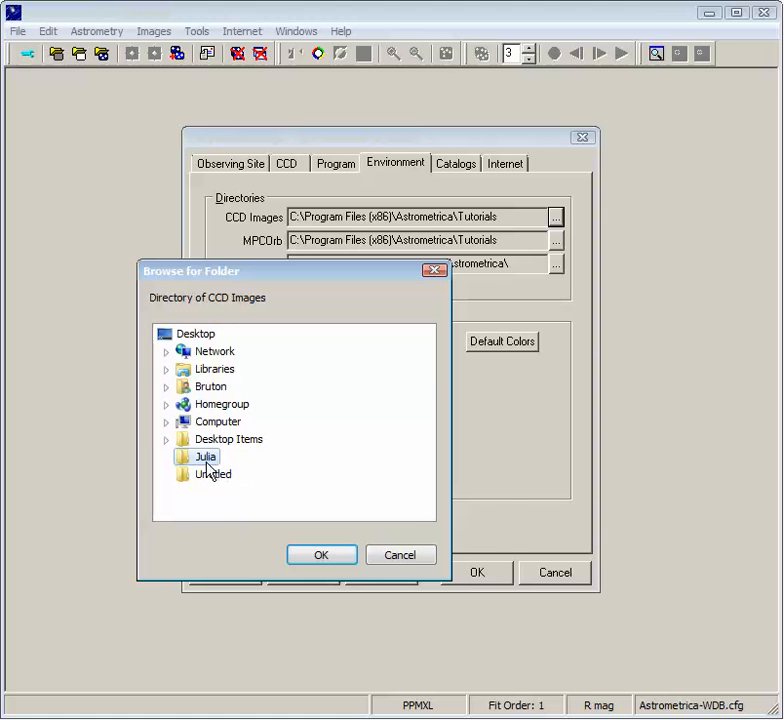
click(332, 560)
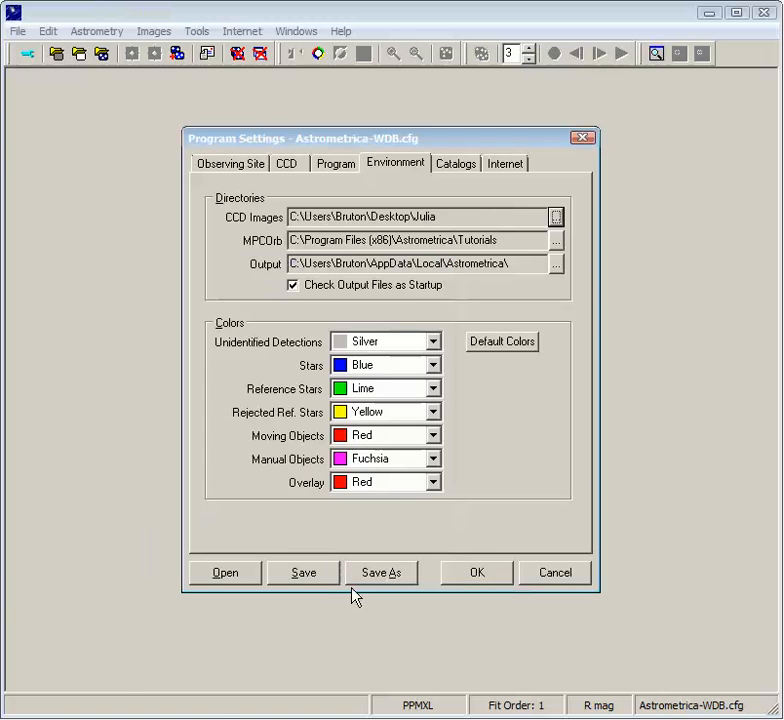
click(479, 577)
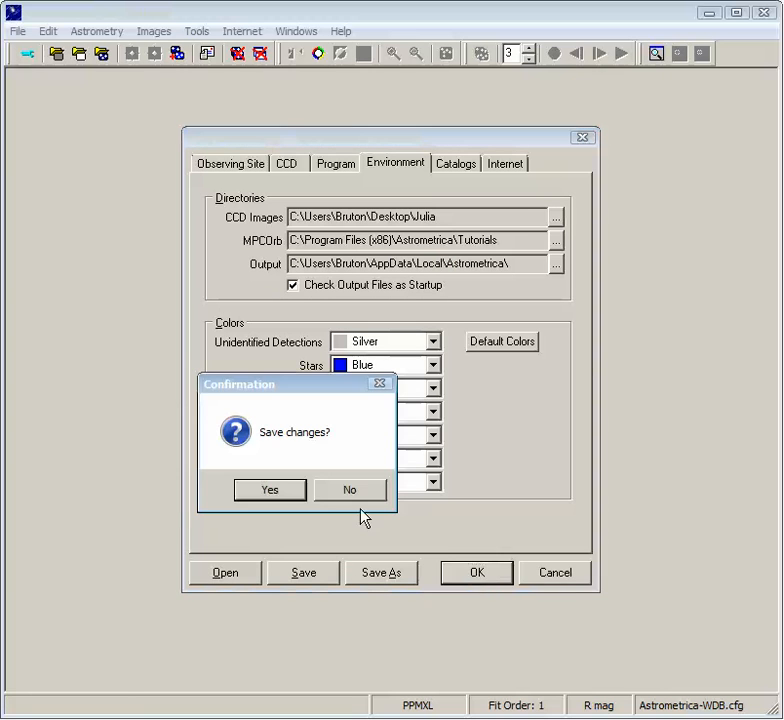
click(274, 488)
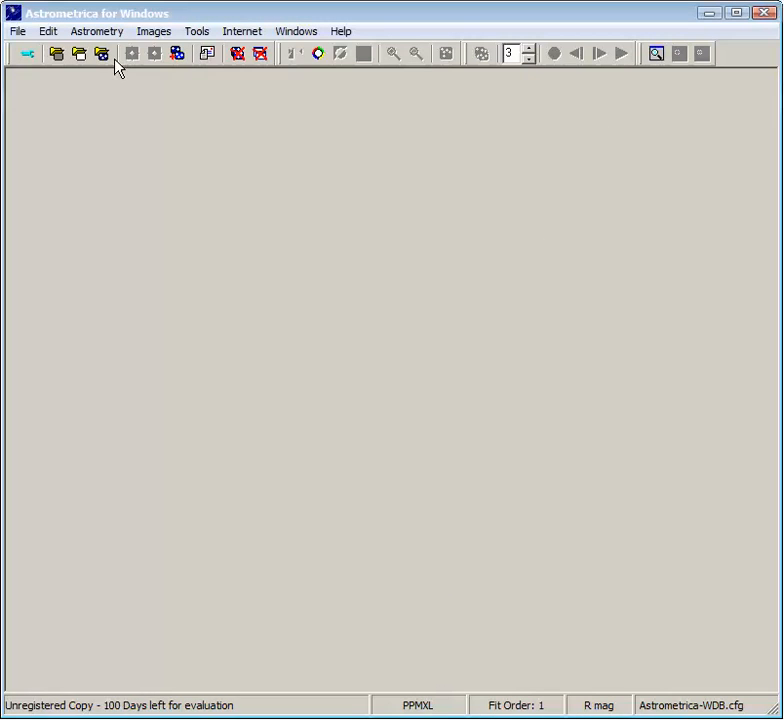
Step: Load AstTestJulia89_2.00000001.FIT, AstTestJulia89_2.00000010.FIT and AstTestJulia89_2.00000020.FIT together, accepting the date and mid-exposure time of each
click(19, 31)
click(40, 53)
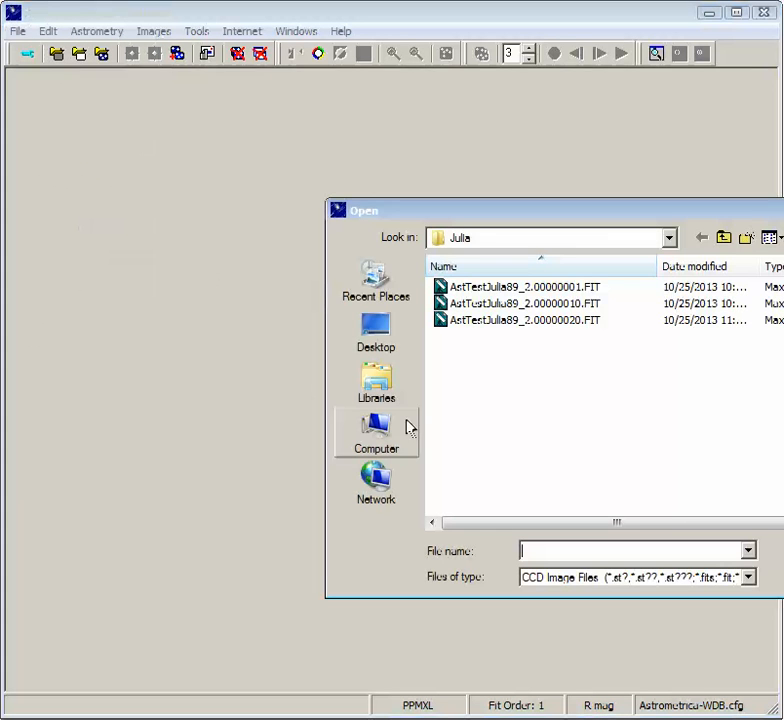
drag(556, 212, 331, 159)
drag(389, 338, 240, 232)
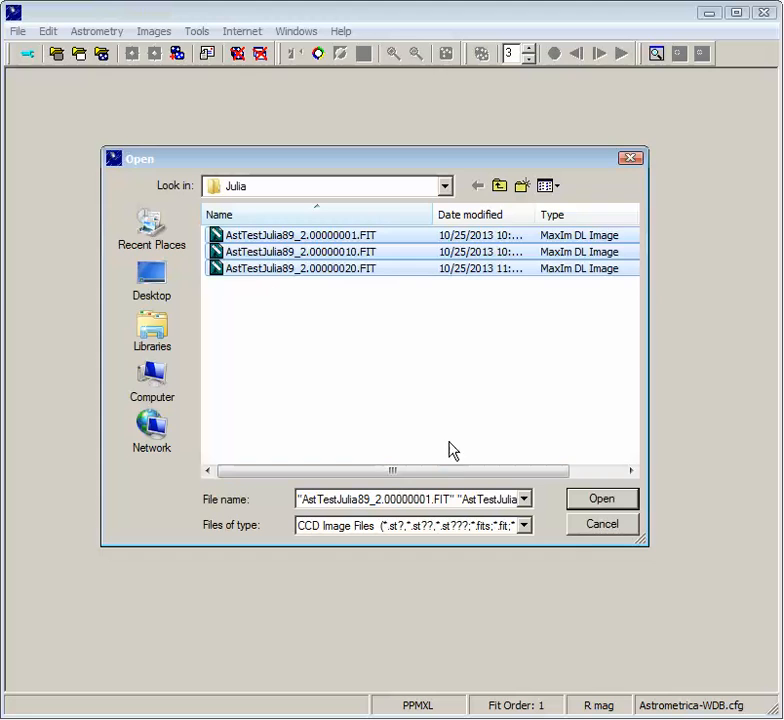
click(600, 502)
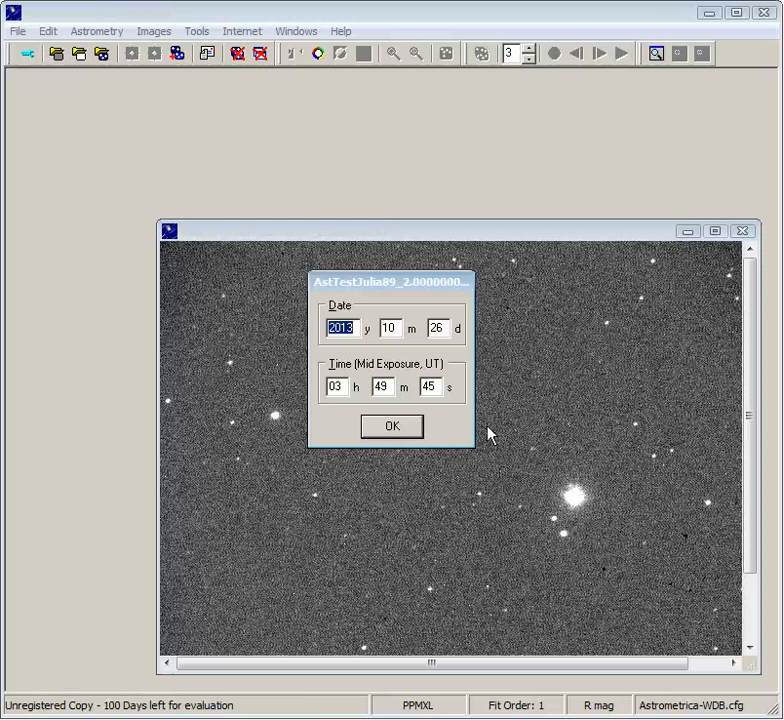
click(399, 430)
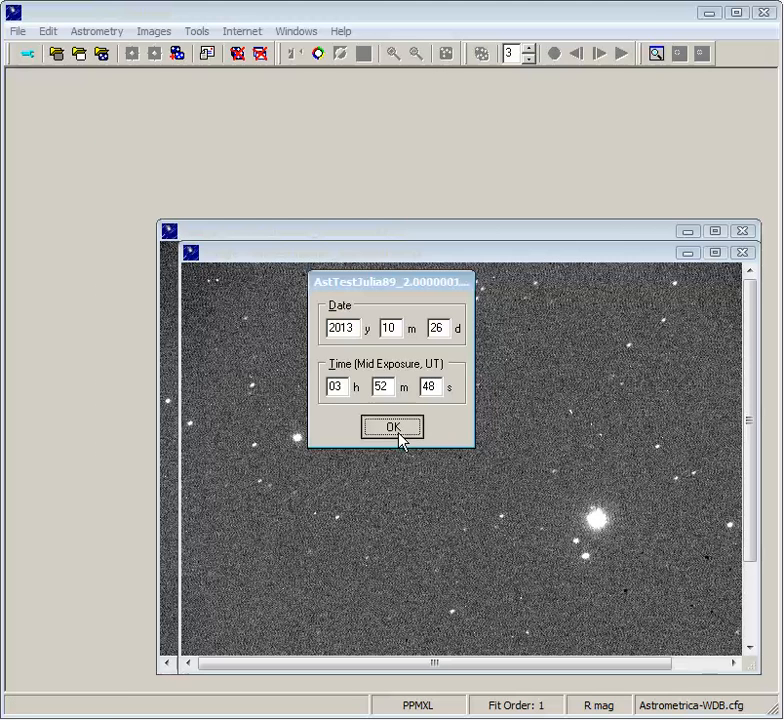
click(399, 432)
click(399, 432)
Step: Rearrange the image windows and enlarge the AstTestJulia89_2.00000001.FIT window to show the whole frame
drag(451, 275, 308, 137)
drag(619, 232, 492, 96)
drag(626, 527, 656, 598)
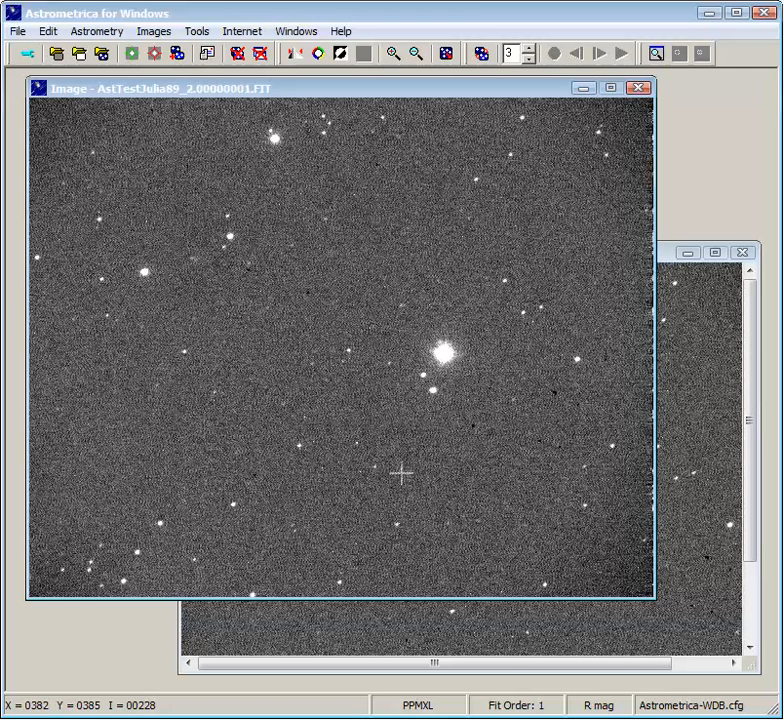
Step: Display the header of AstTestJulia89_2.00000001.FIT, examine its camera, pixel size and exposure entries, and close it
click(156, 33)
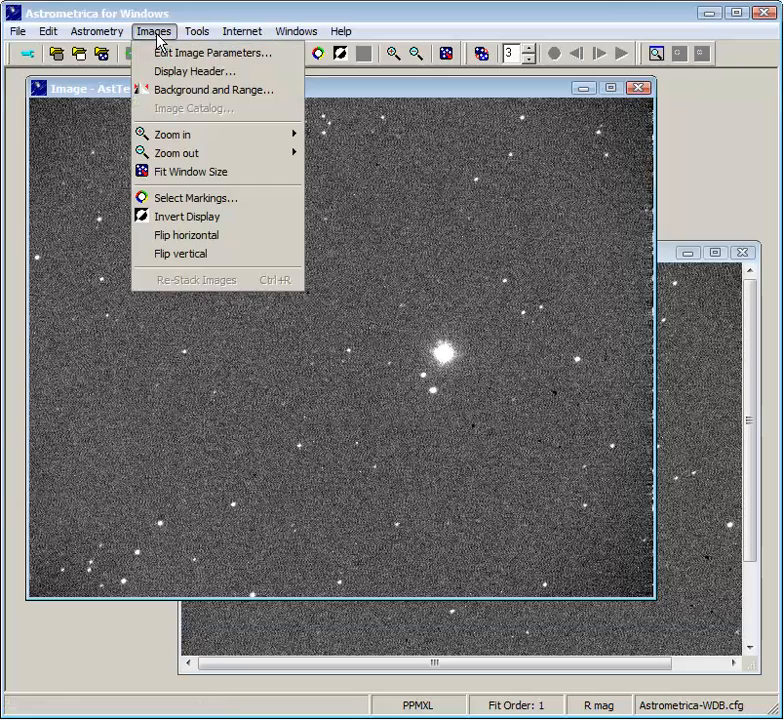
click(203, 72)
drag(258, 97, 359, 137)
drag(666, 258, 651, 460)
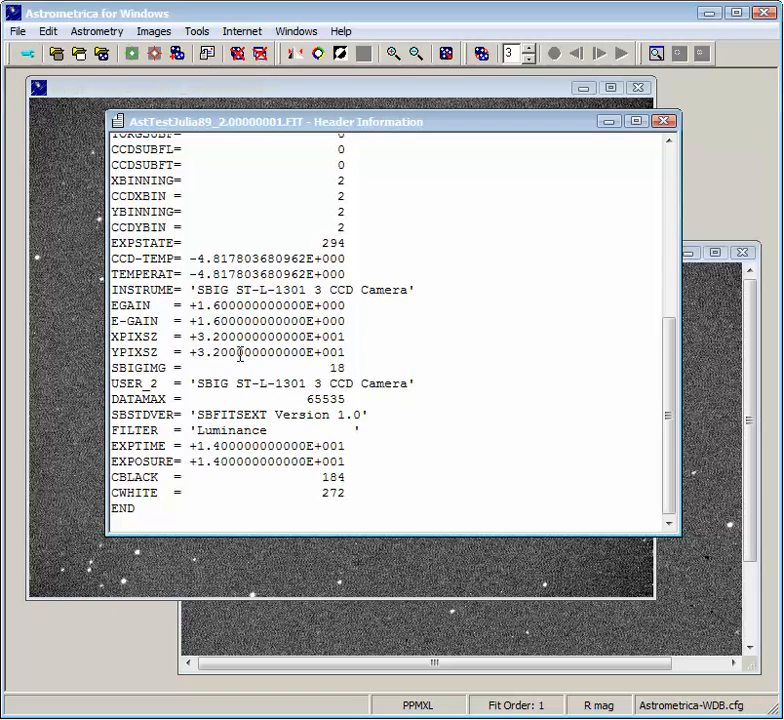
drag(669, 430, 670, 250)
click(663, 121)
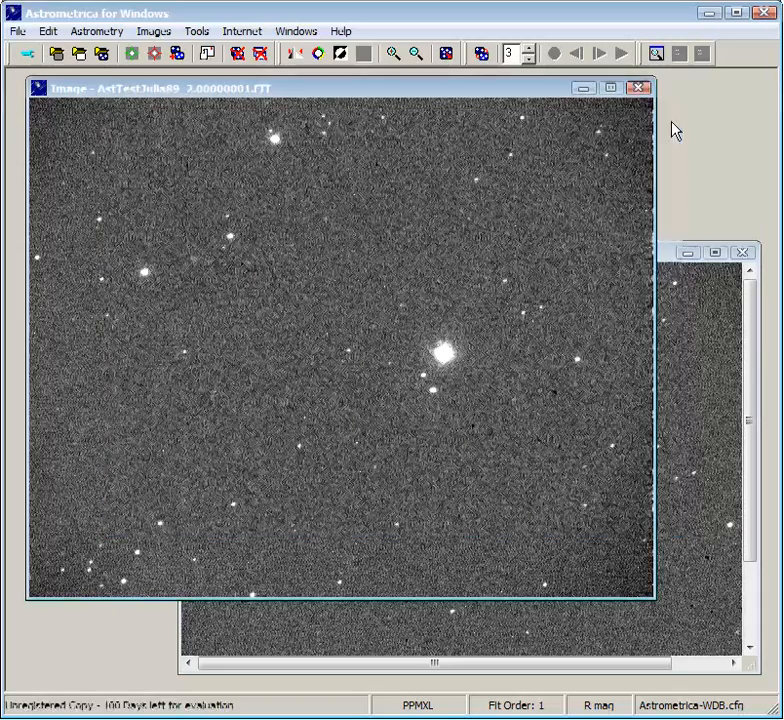
Step: Review the CCD settings for scale, orientation, pixel size, colour band and exposure time, and accept them
click(25, 53)
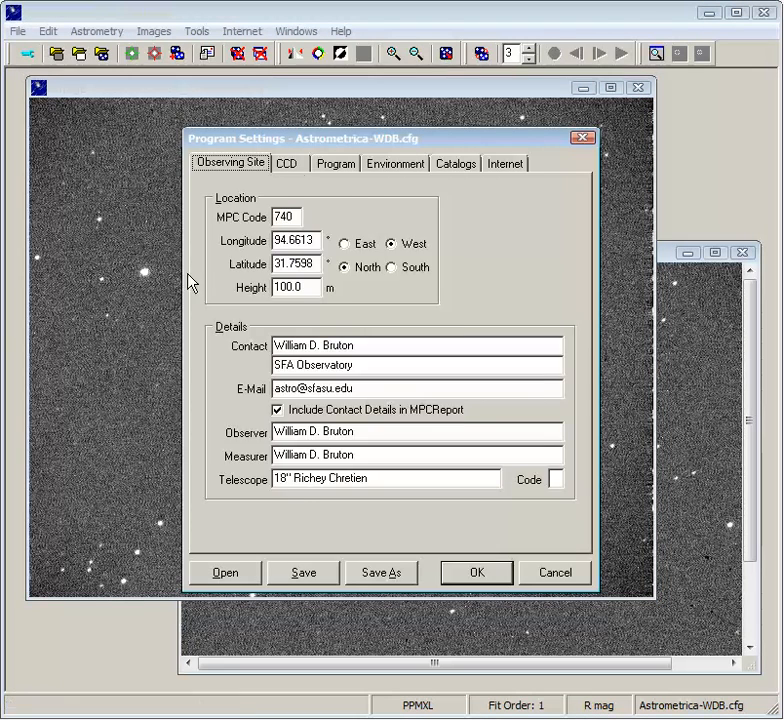
click(288, 164)
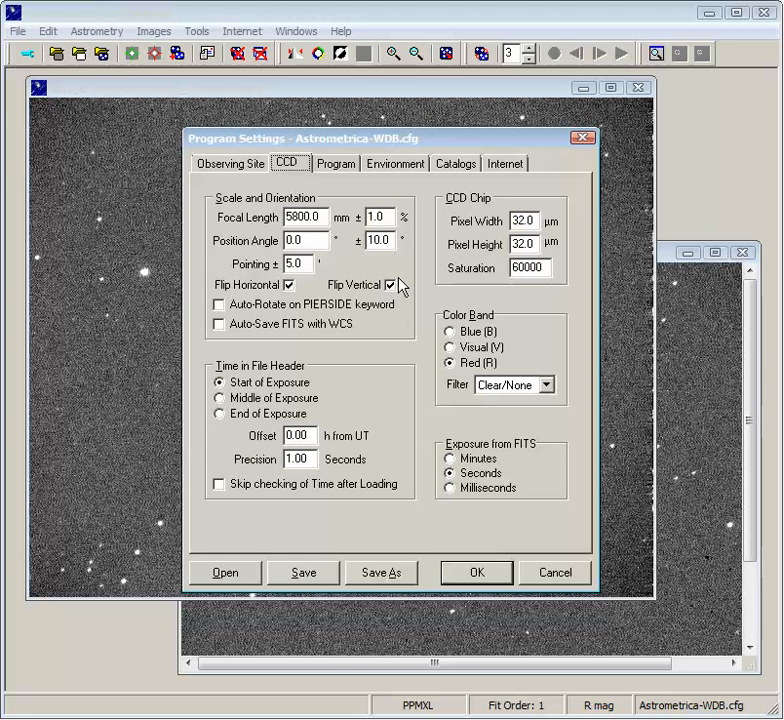
click(476, 574)
key(Return)
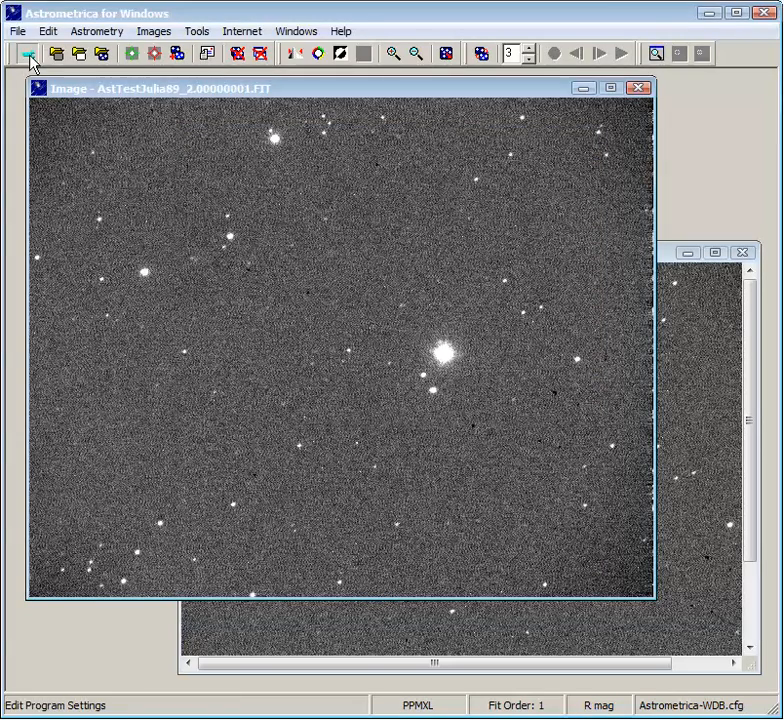
Step: Set the CCD focal length to 1800 mm in the program settings and save the configuration
click(28, 54)
click(289, 163)
click(285, 217)
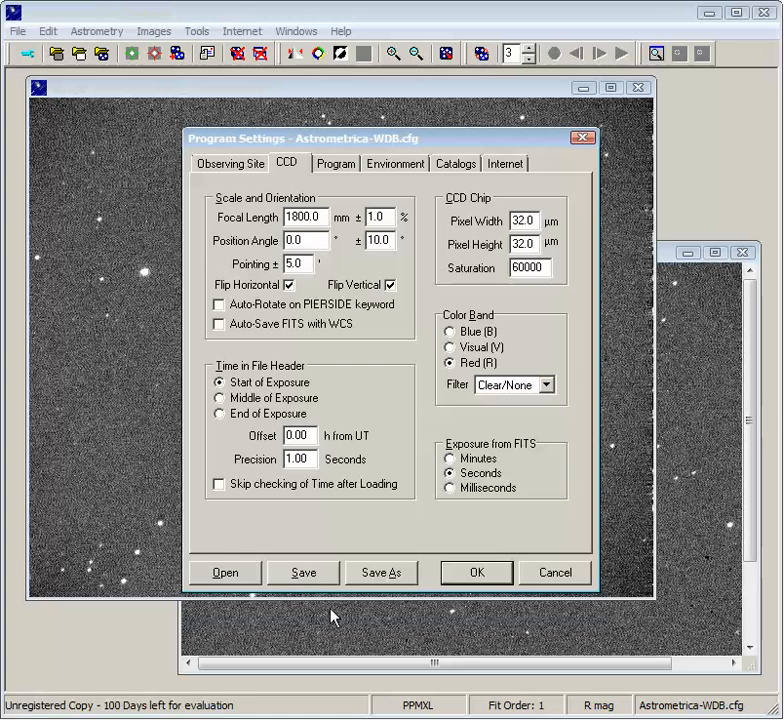
click(305, 580)
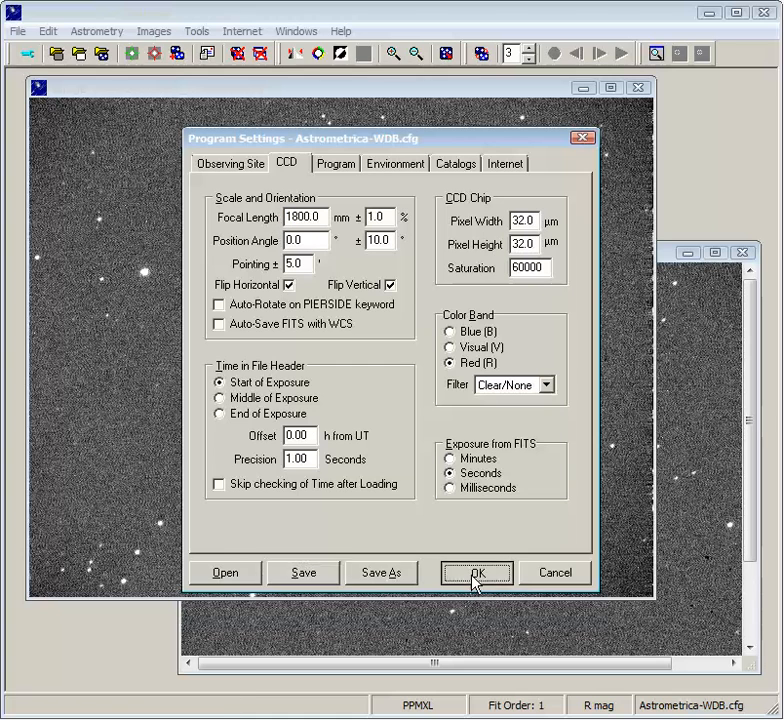
click(475, 574)
Step: Run Data Reduction on the images with (89) Julia as the object, finding it with the filter 89
click(77, 32)
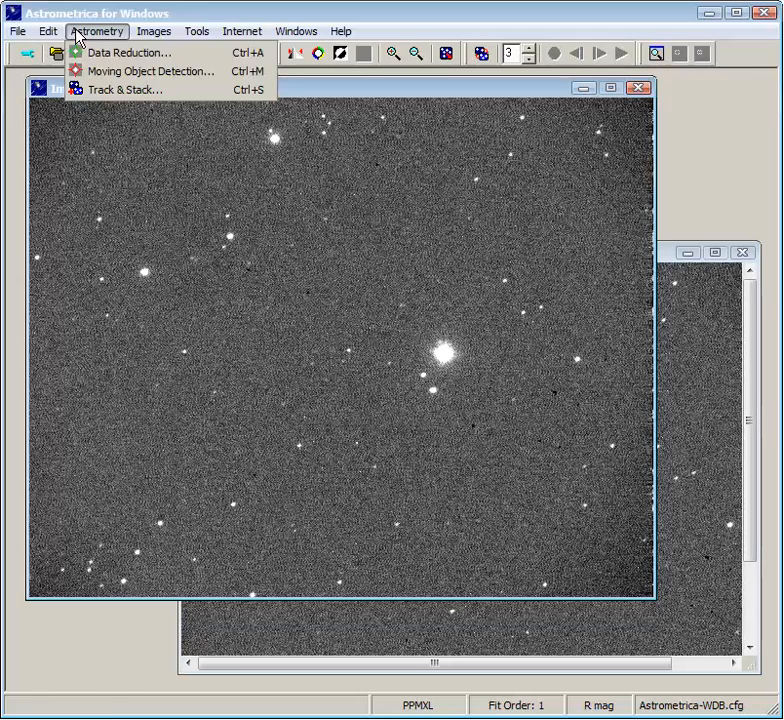
click(110, 53)
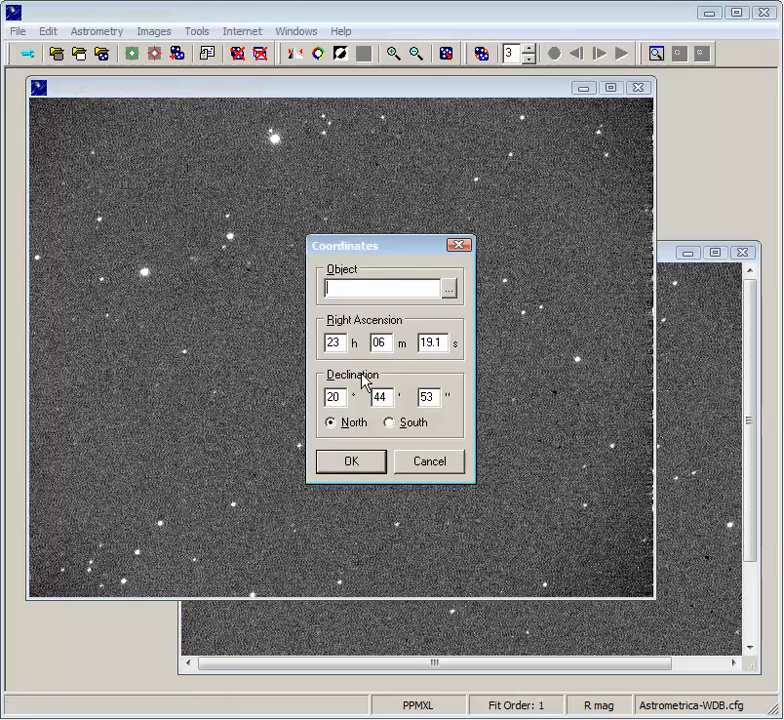
click(448, 289)
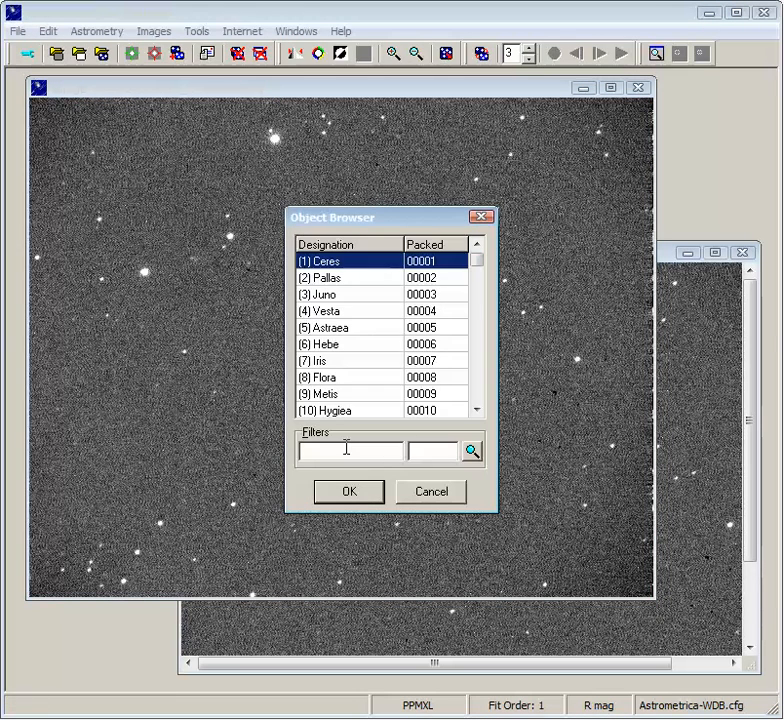
click(472, 451)
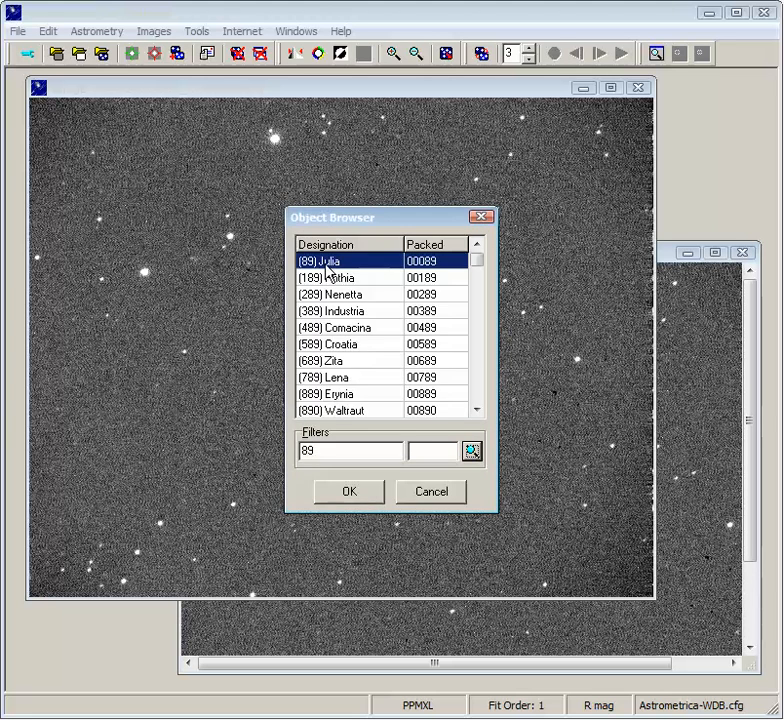
double_click(326, 264)
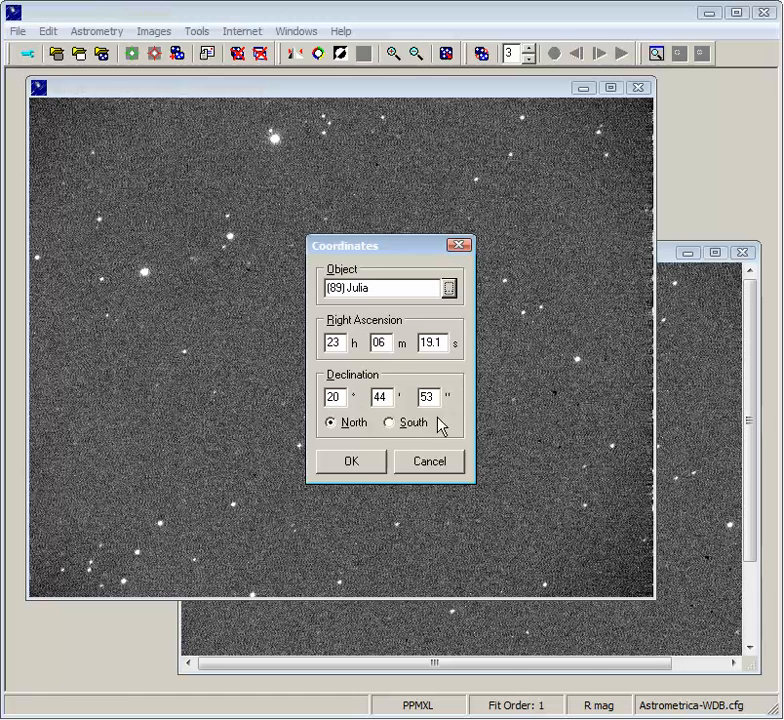
click(352, 462)
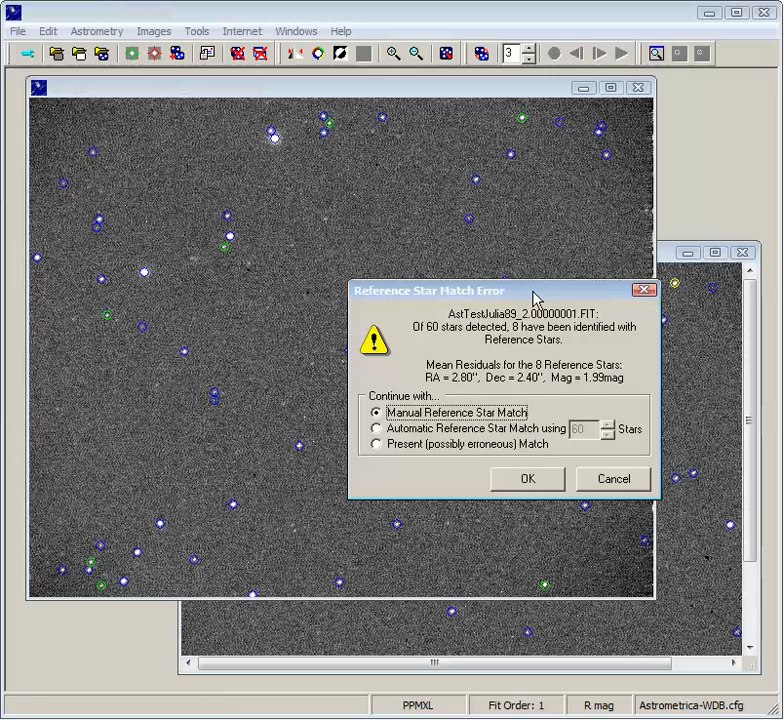
Step: Continue with Manual Reference Star Match, set the alignment focal length to 5800, and move the dialog clear of the stars
drag(533, 297, 581, 268)
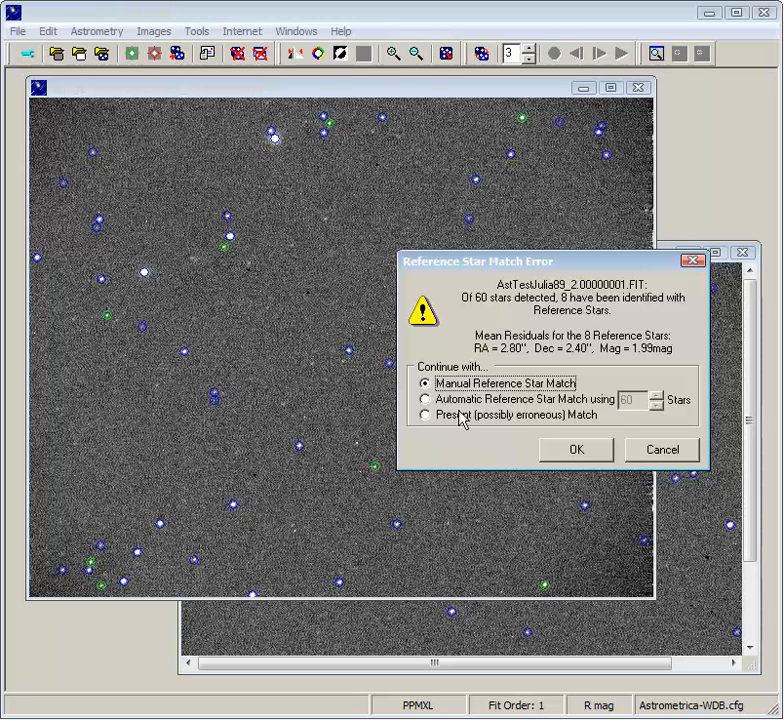
click(578, 451)
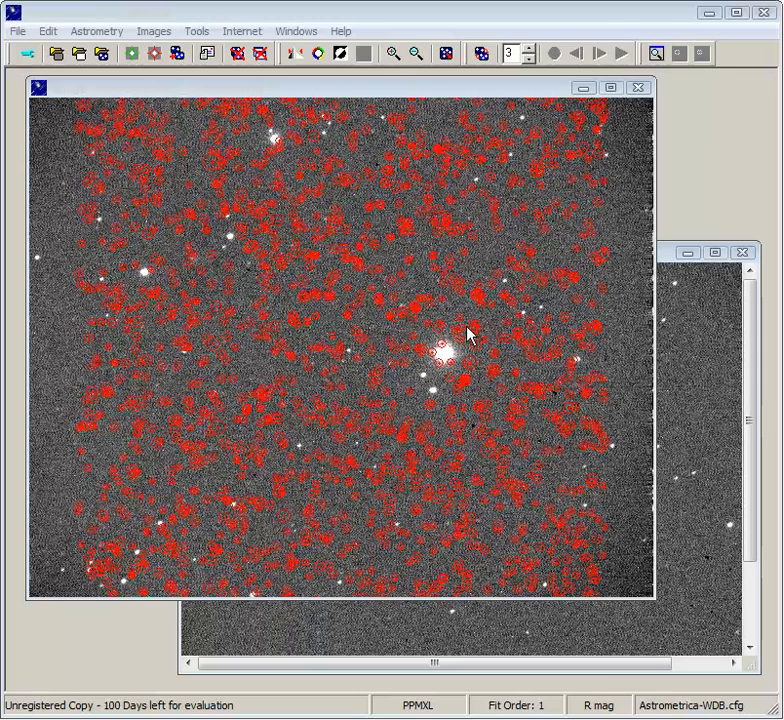
drag(783, 372, 502, 348)
drag(568, 356, 576, 258)
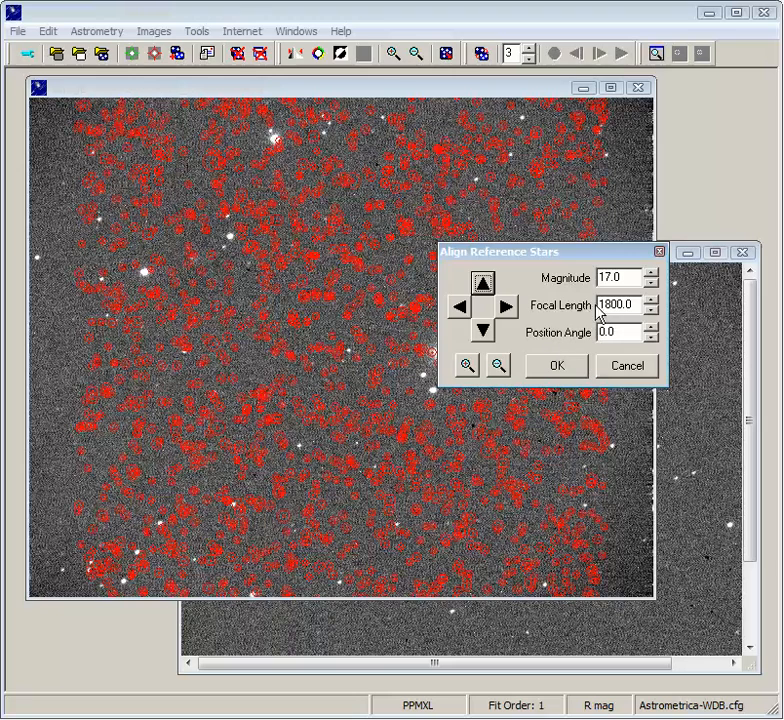
drag(607, 304, 589, 306)
text(5)
drag(577, 253, 648, 442)
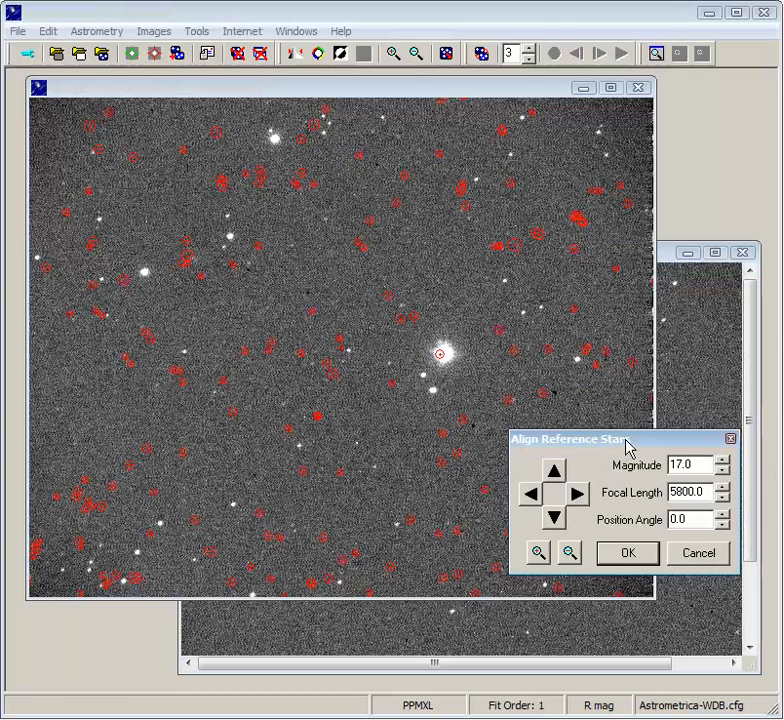
drag(562, 440, 546, 502)
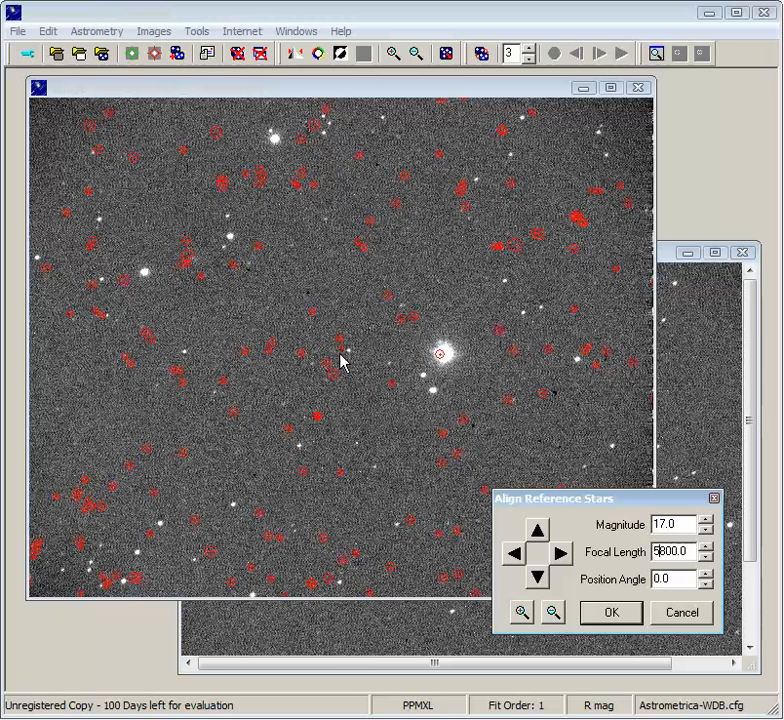
Step: Try to shift the reference star overlay six steps to the right over the image's stars, and cancel the alignment
click(561, 552)
click(561, 552)
click(561, 553)
click(561, 553)
click(561, 553)
click(561, 553)
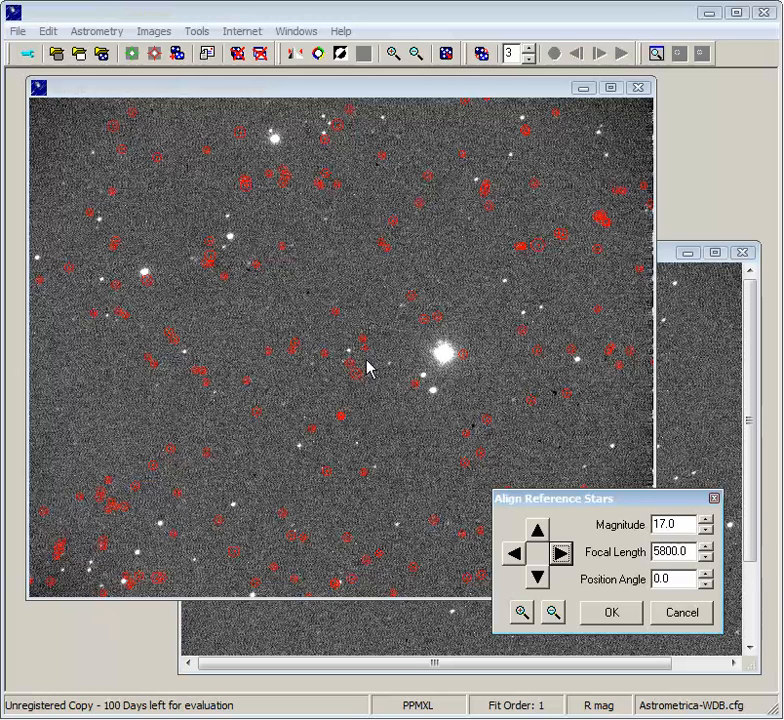
click(680, 613)
click(373, 489)
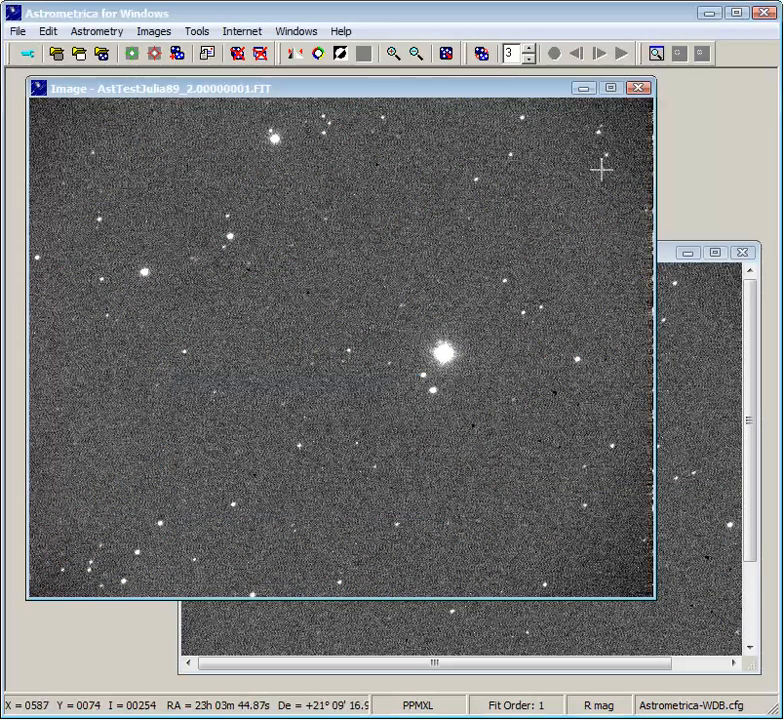
Step: Close the AstTestJulia89_2.00000001.FIT image window
click(638, 88)
click(590, 129)
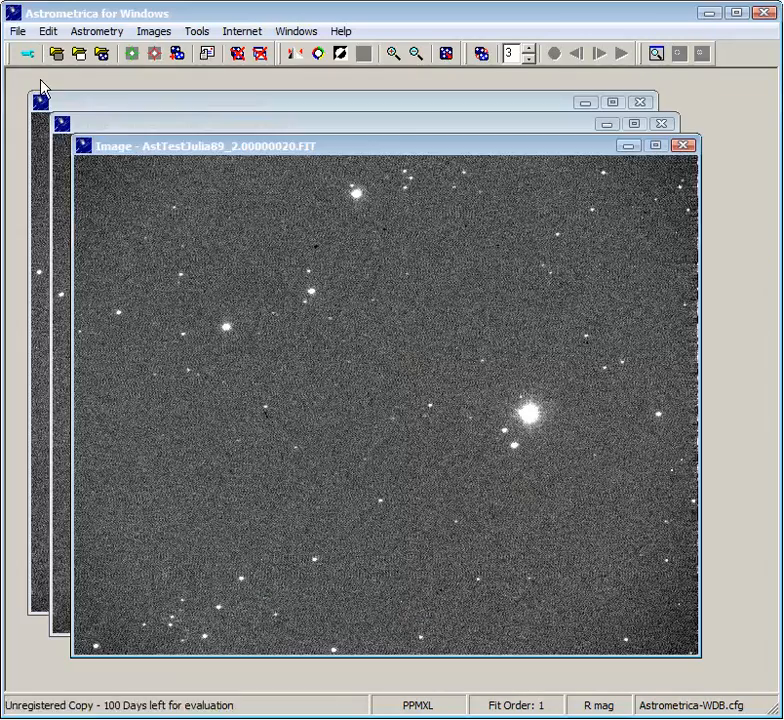
Step: Set the CCD focal length to 5800 mm in the program settings and save the changes
click(27, 56)
click(286, 163)
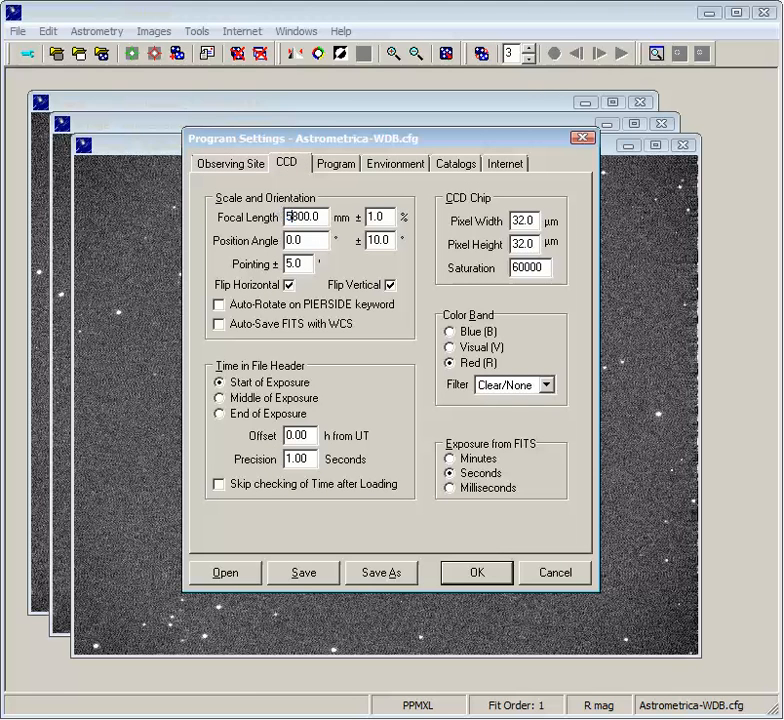
click(458, 572)
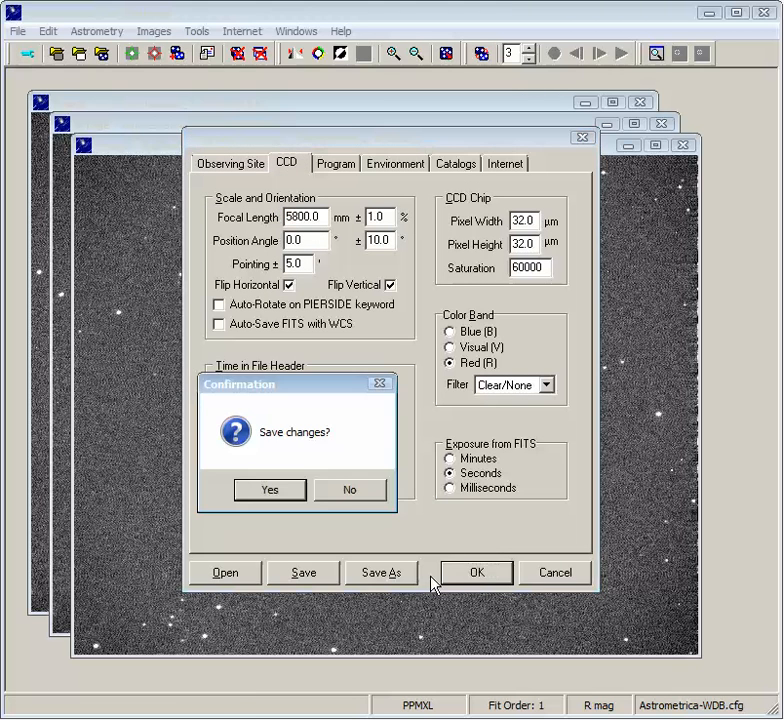
click(268, 490)
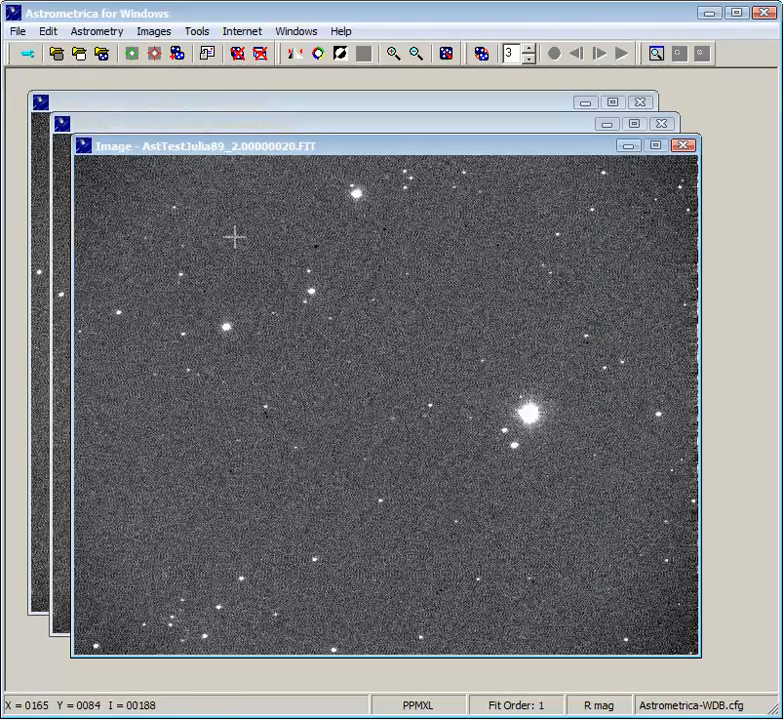
Step: Run Data Reduction with the preset coordinates, continue with Manual Reference Star Match, and bring the alignment dialog into full view
click(103, 31)
click(131, 52)
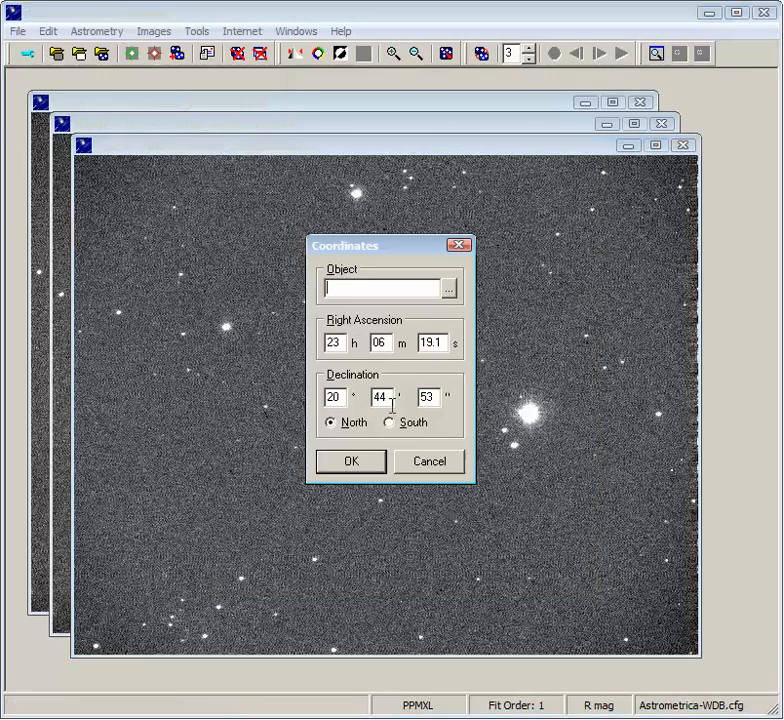
click(369, 468)
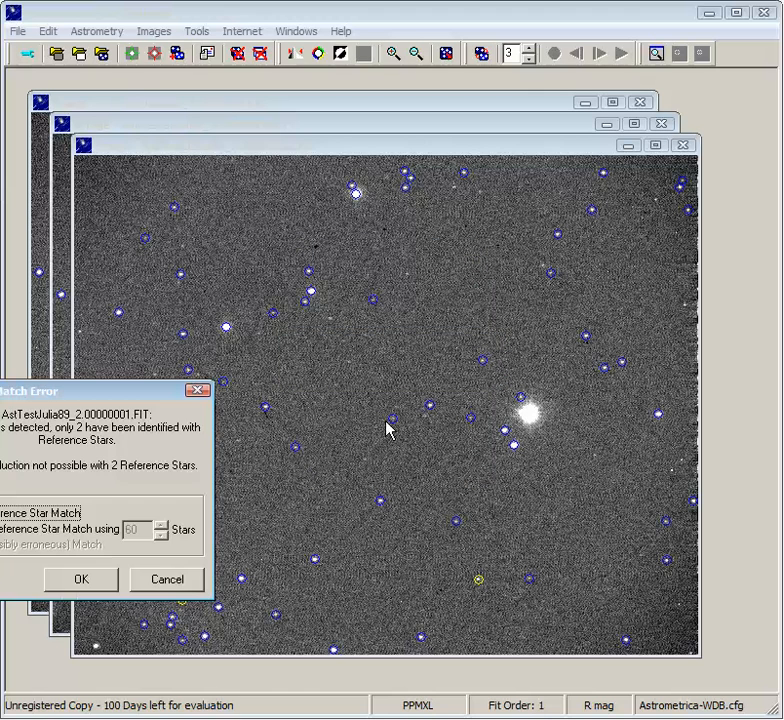
drag(165, 396, 429, 366)
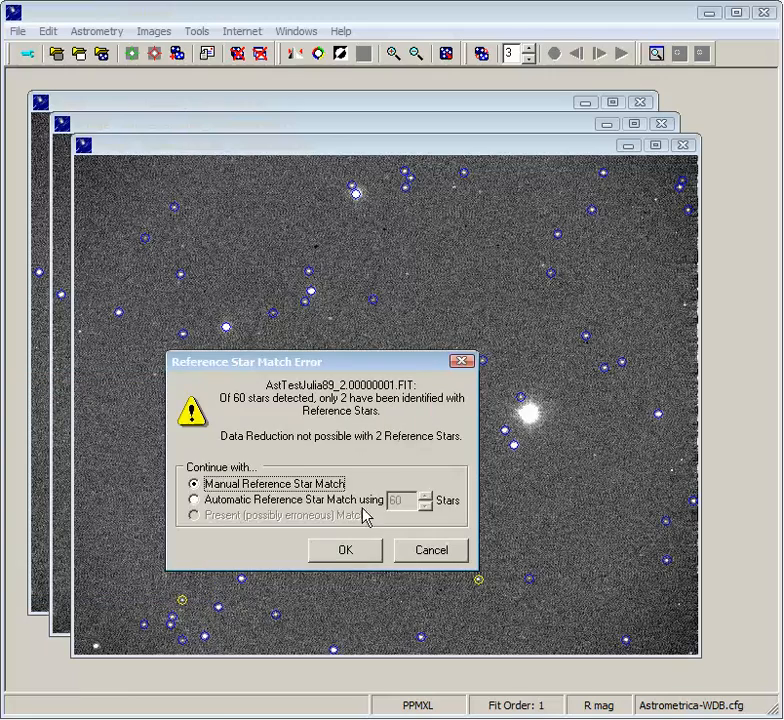
click(345, 552)
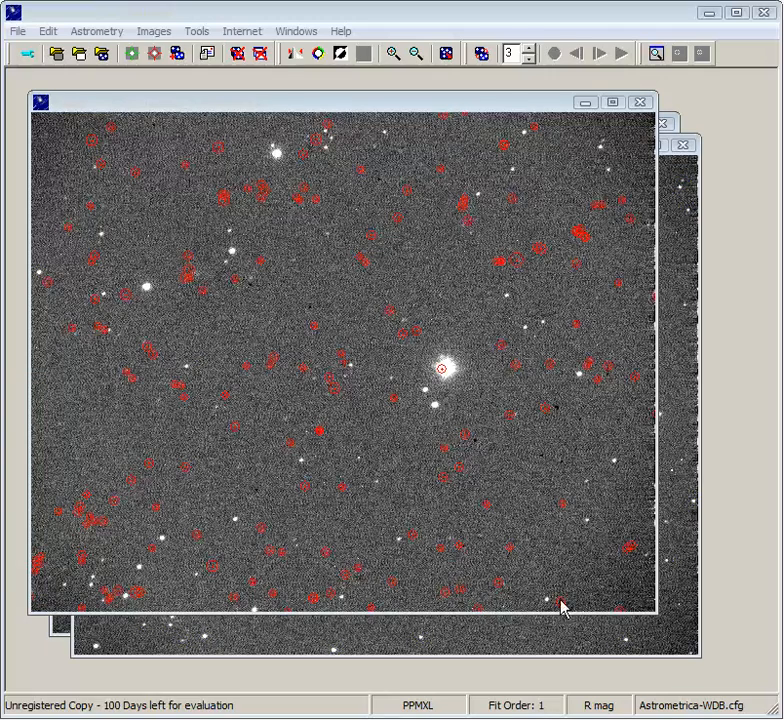
drag(782, 464, 496, 472)
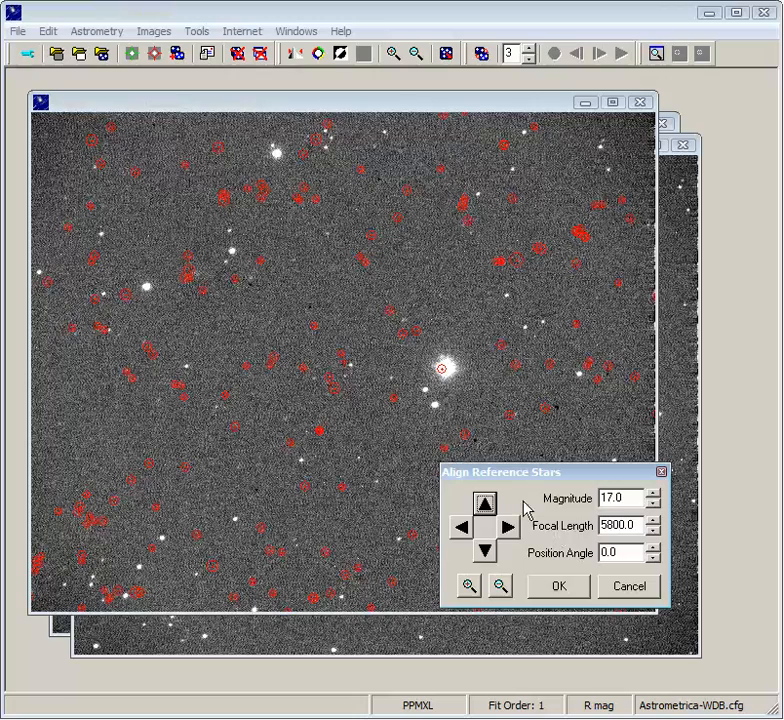
Step: Shift the reference star overlay about 23 steps to the right toward the matching stars in the image
click(511, 529)
click(509, 528)
click(509, 528)
click(509, 528)
click(509, 528)
click(509, 528)
click(509, 528)
click(509, 528)
click(509, 528)
click(509, 528)
click(509, 528)
click(509, 528)
click(509, 528)
click(509, 528)
click(509, 528)
click(509, 528)
click(509, 528)
click(509, 528)
click(509, 528)
click(509, 528)
click(509, 528)
click(509, 528)
click(509, 528)
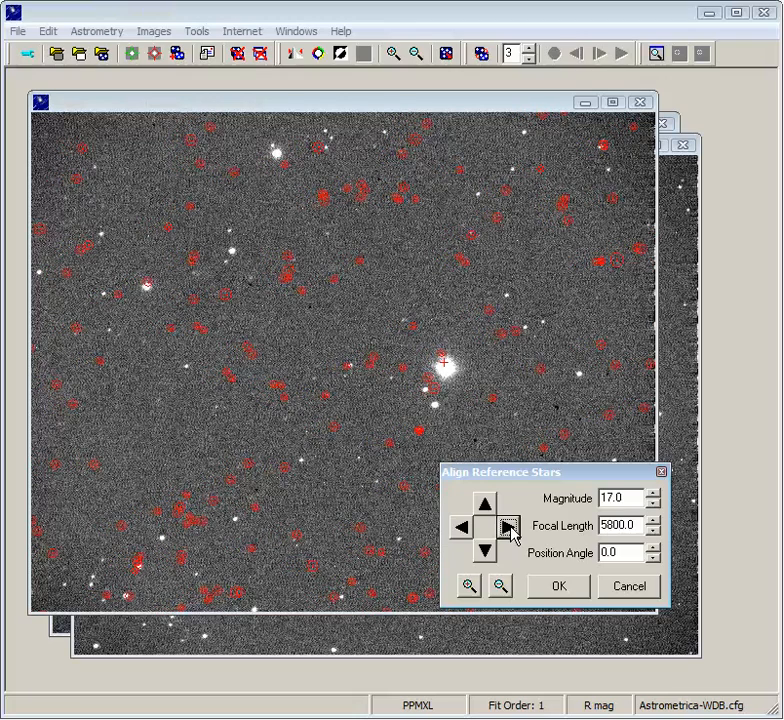
Step: Rotate the reference star overlay to a position angle of 1.0 and shift it four steps down onto the bright stars
click(653, 548)
click(653, 549)
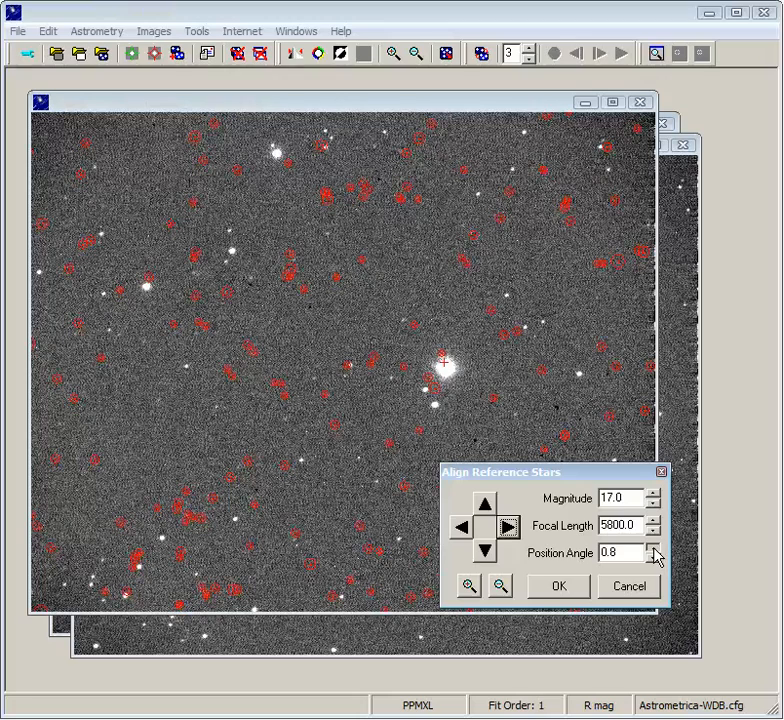
click(653, 549)
click(485, 550)
click(485, 551)
click(485, 551)
click(485, 551)
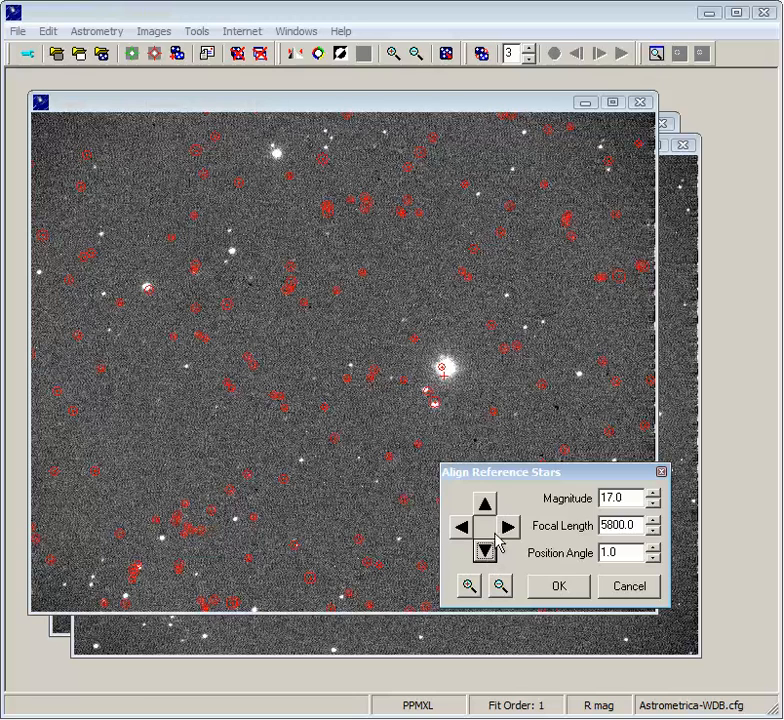
Step: Move the alignment dialog clear of the bright stars and try overlay focal lengths of 5908, 7508 and 8508
drag(534, 478, 234, 486)
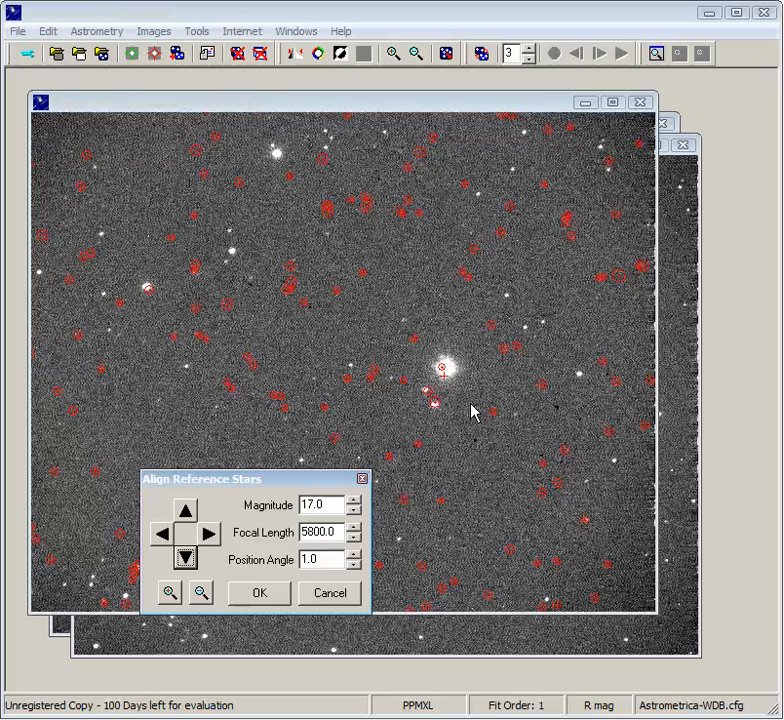
click(353, 526)
click(306, 532)
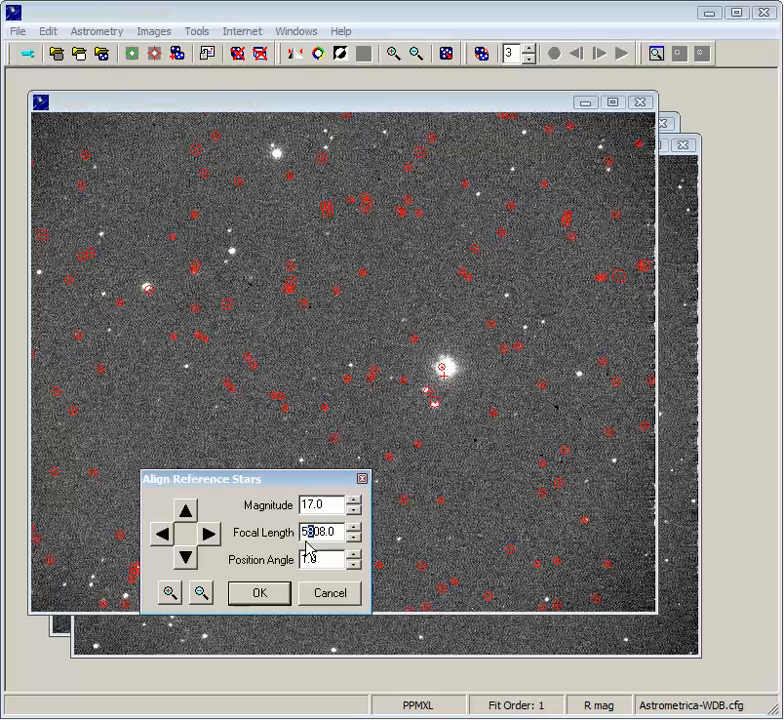
text(9)
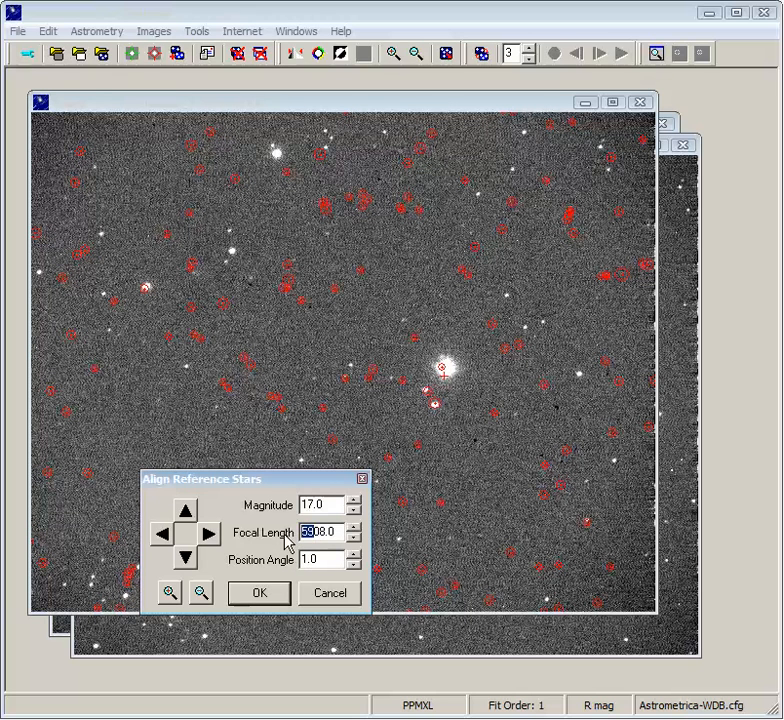
text(65)
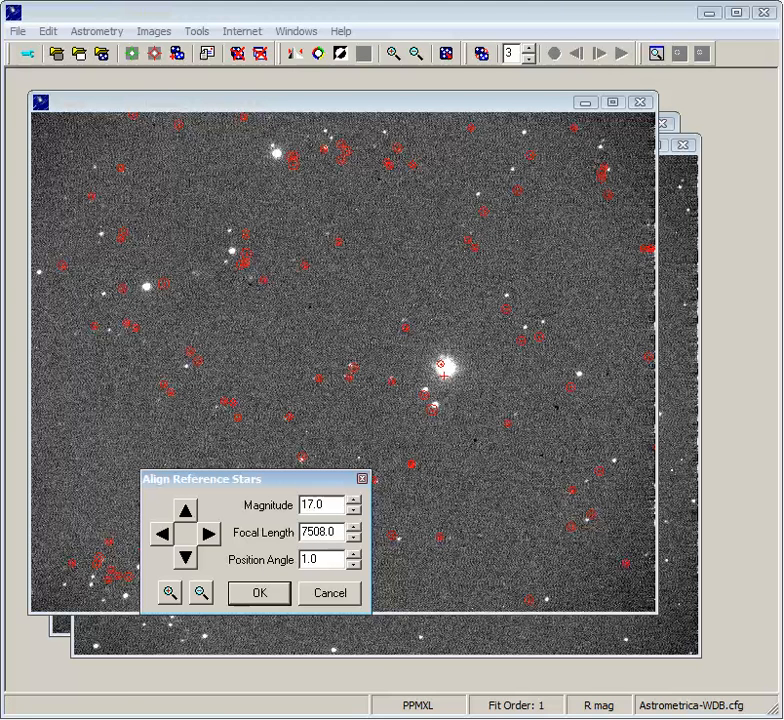
key(BackSpace)
text(8)
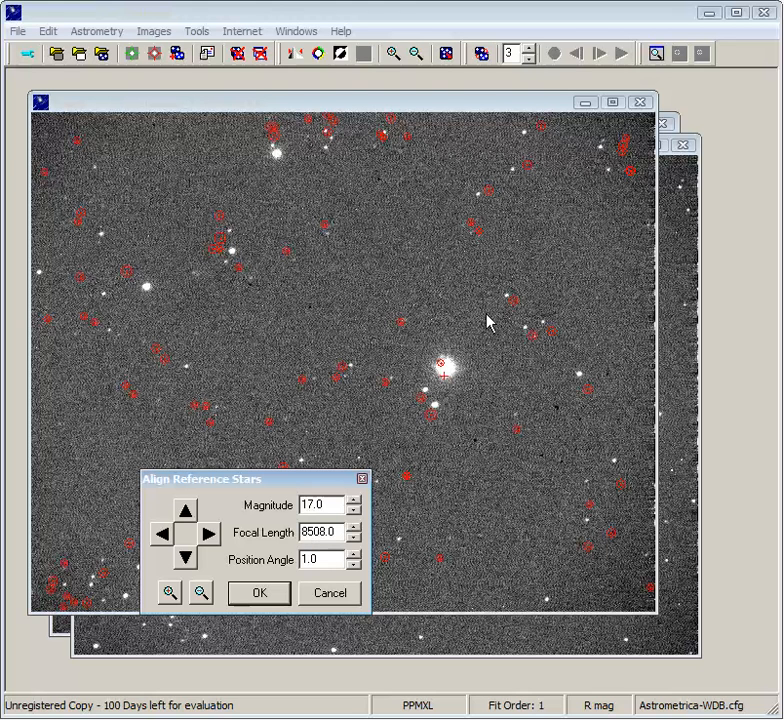
Step: Fit the reference star overlay with a focal length of 8000 and a position angle of 357.8, and accept the alignment
click(353, 538)
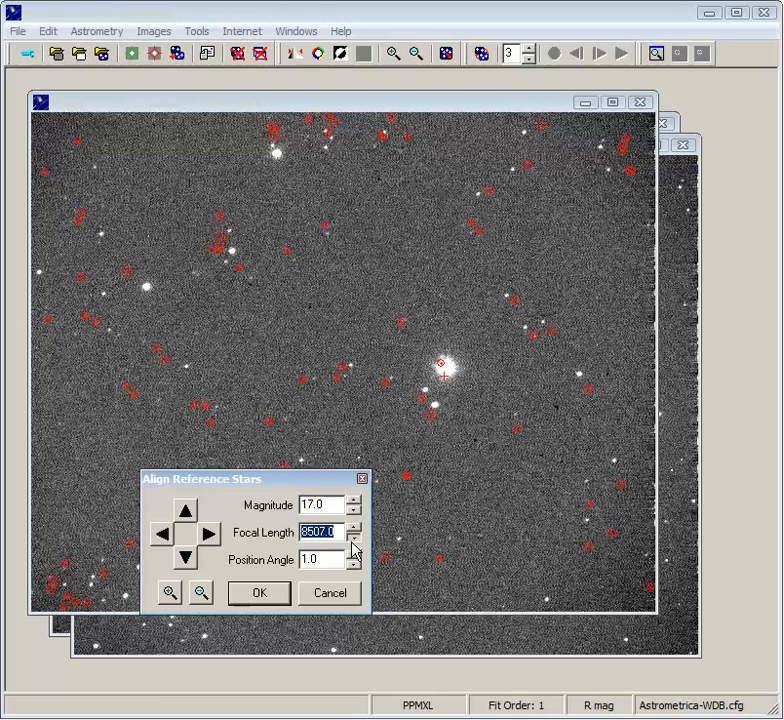
click(353, 545)
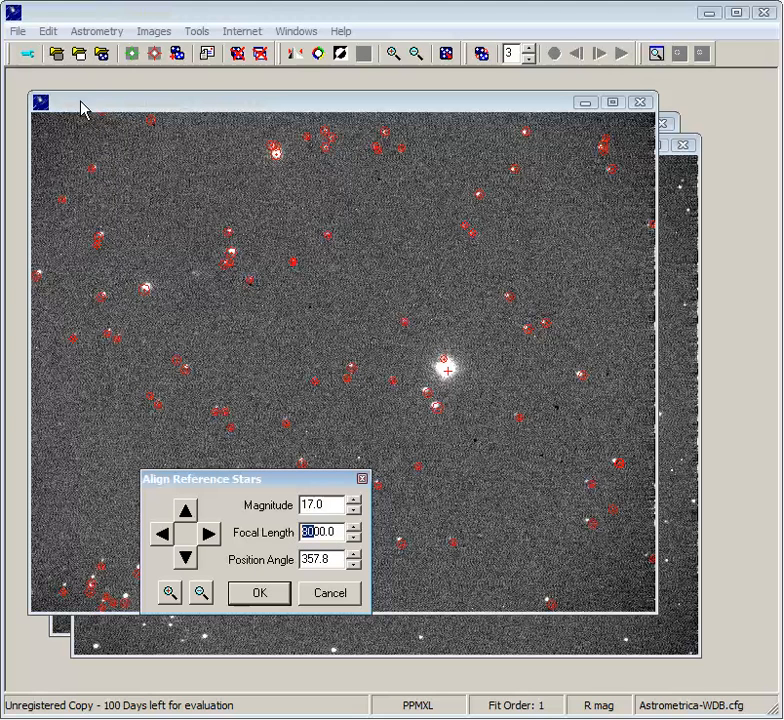
click(274, 598)
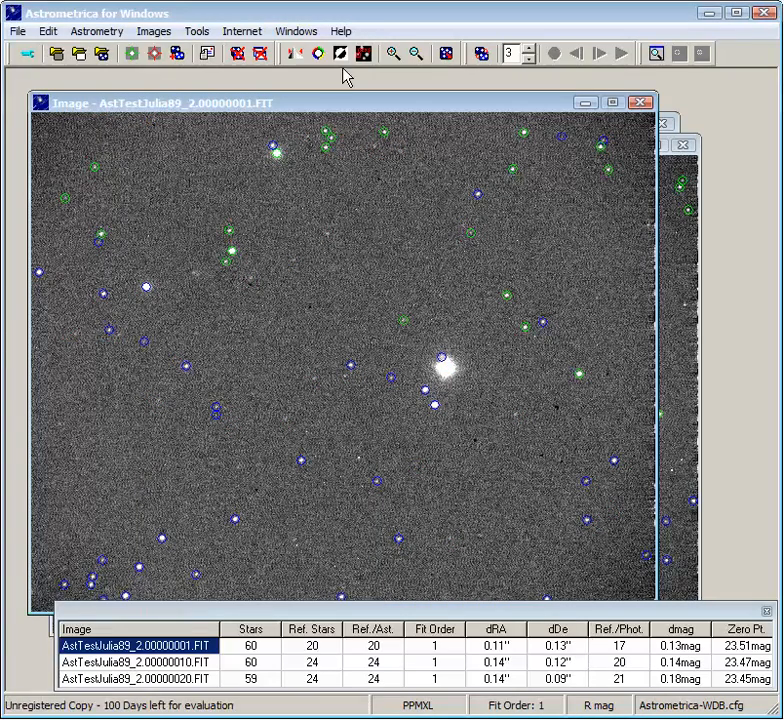
Step: Set the CCD focal length to 8000 mm in the program settings and save the changes
click(16, 31)
click(62, 10)
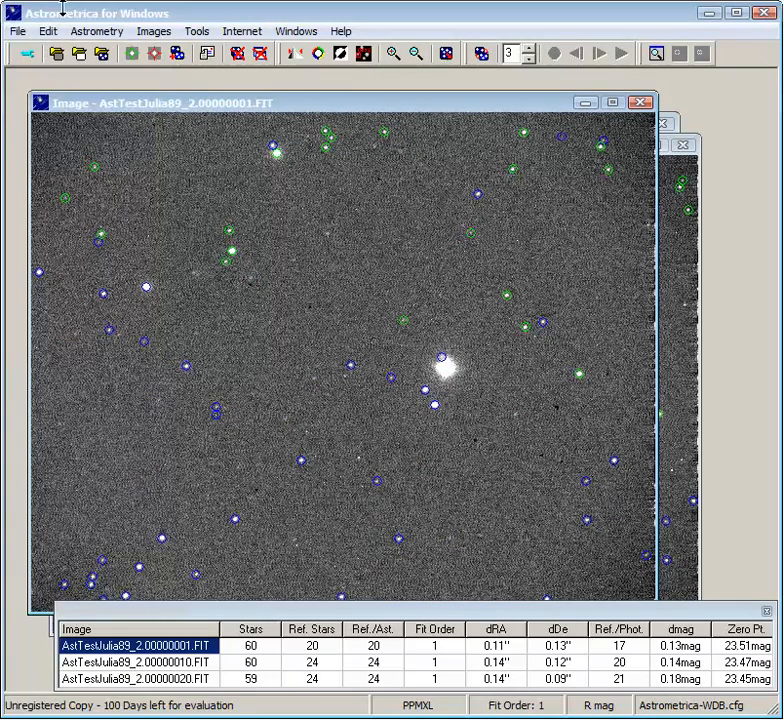
click(30, 53)
click(288, 164)
drag(300, 217, 285, 217)
text(8000.0)
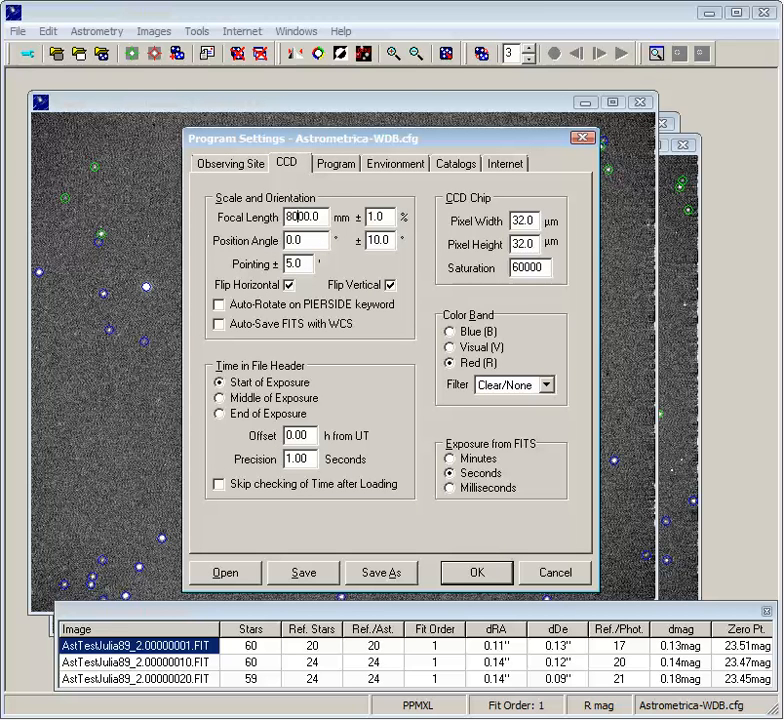
click(472, 574)
click(291, 490)
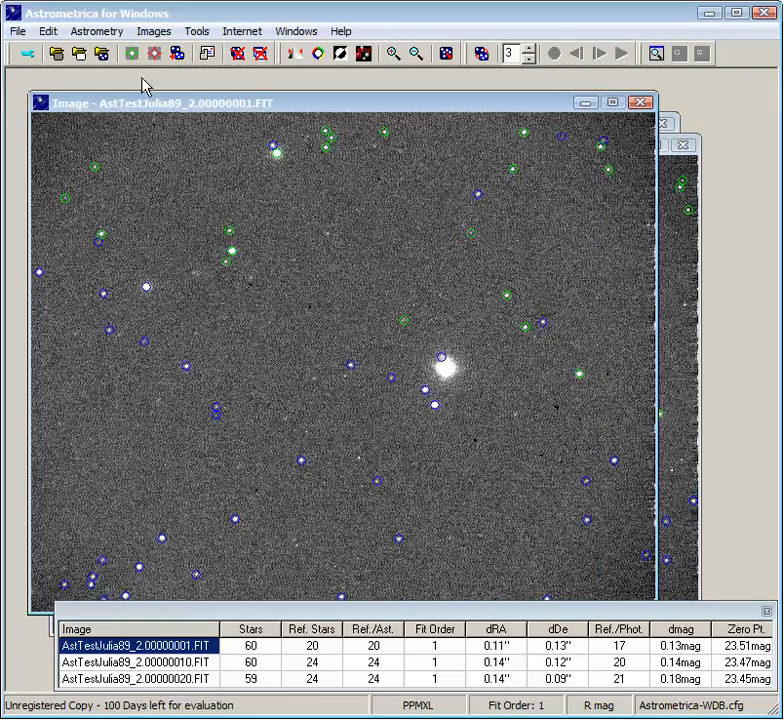
Step: Rerun Data Reduction with the preset coordinates and try the Automatic Reference Star Match using 60 stars
click(102, 36)
click(106, 53)
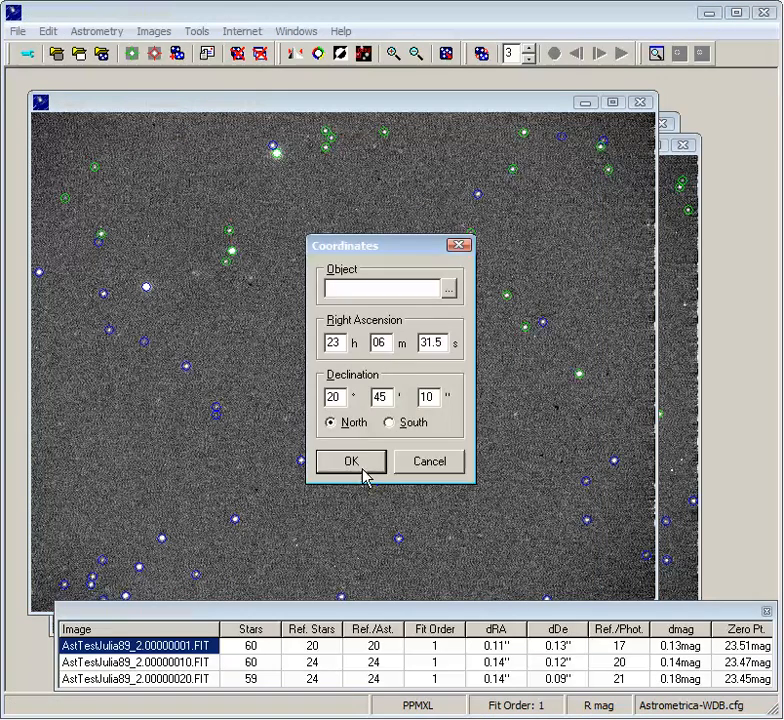
click(363, 468)
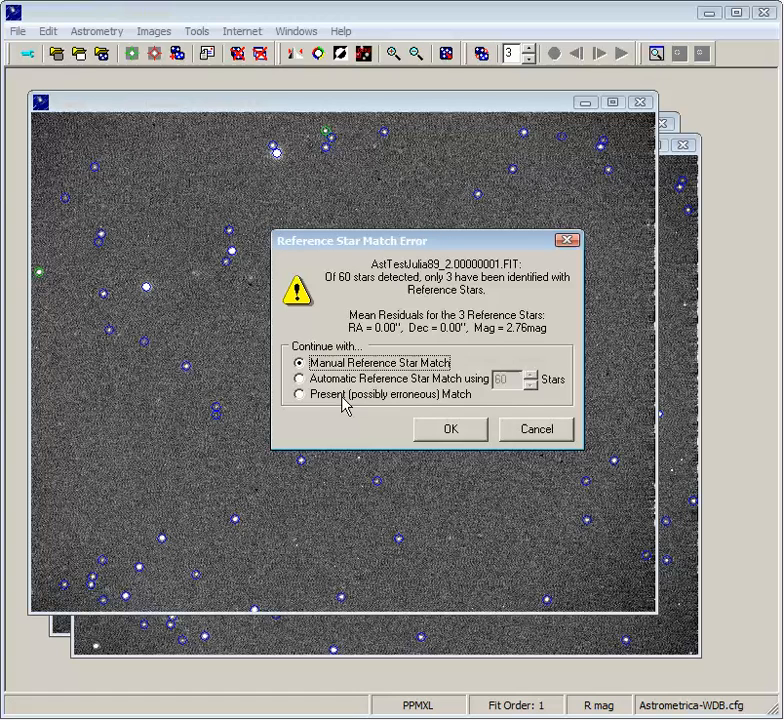
click(301, 380)
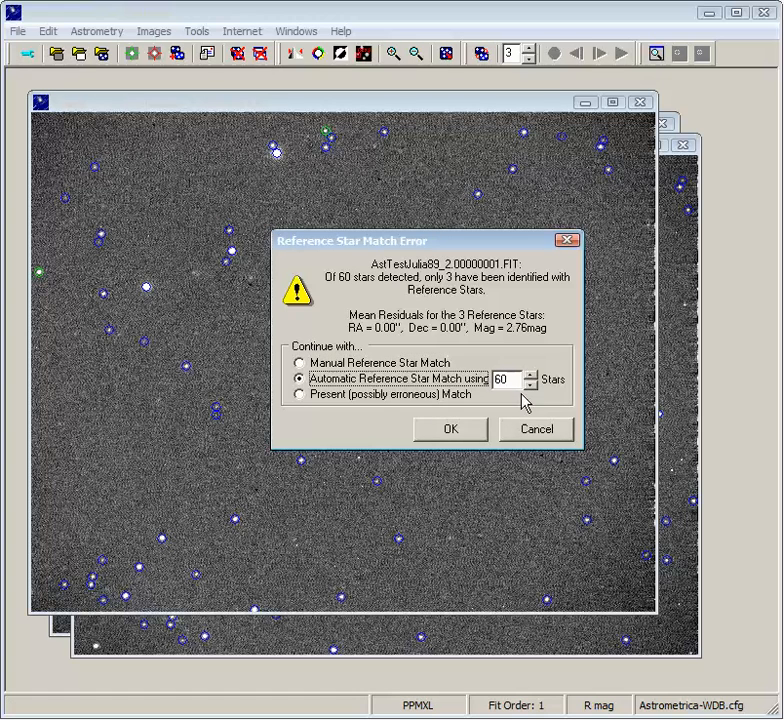
click(469, 434)
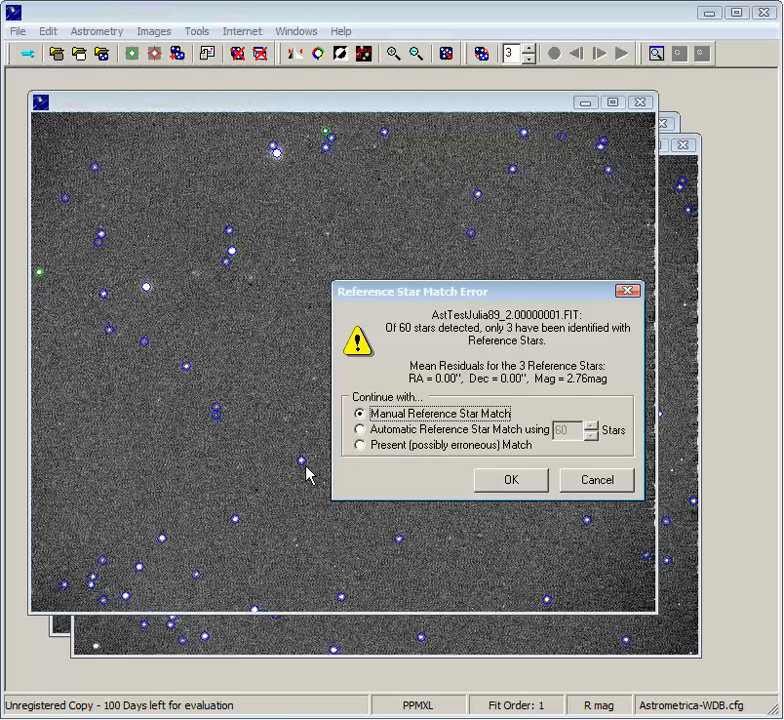
Step: Continue with Manual Reference Star Match, fit the overlay with focal length 7900 and position angle 358.0, and accept the alignment
click(510, 481)
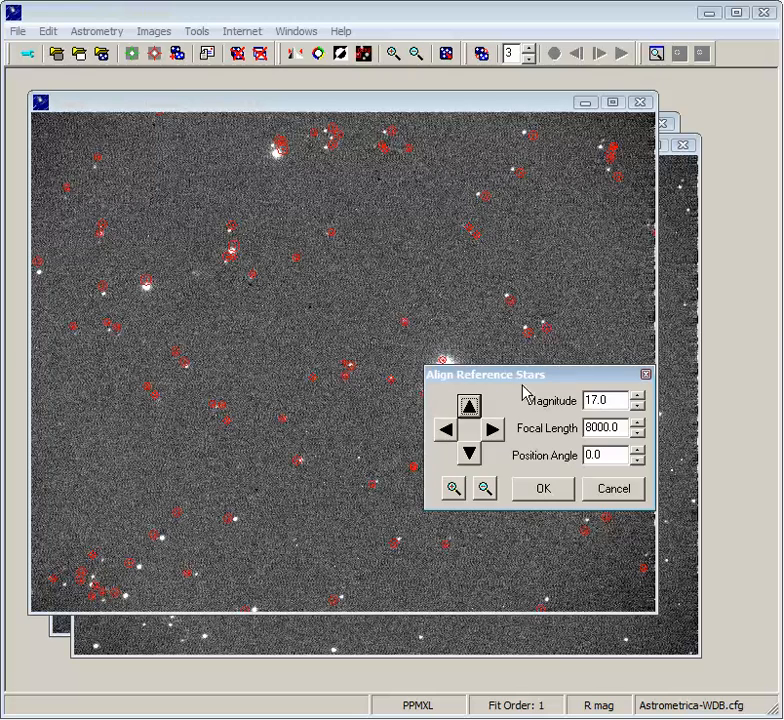
drag(618, 452, 616, 450)
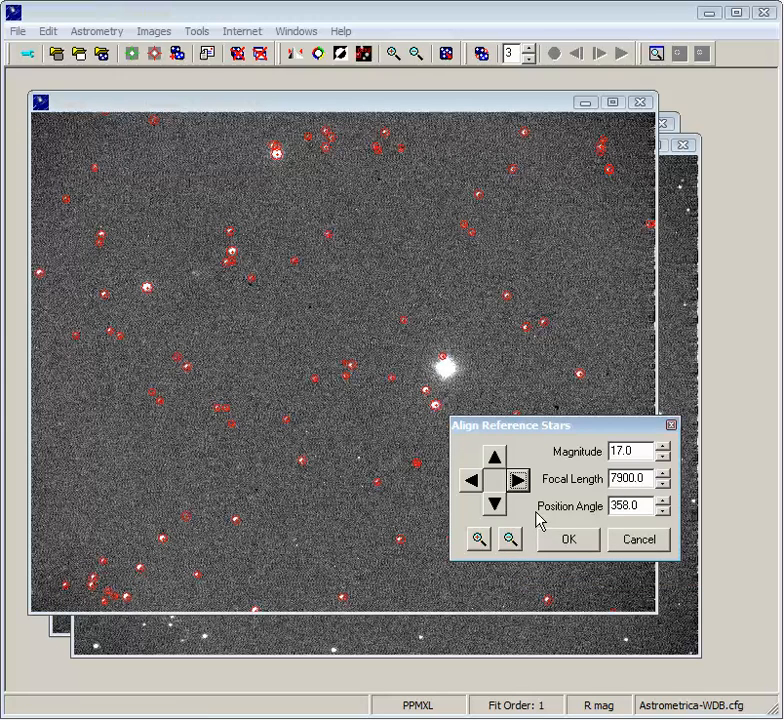
click(569, 540)
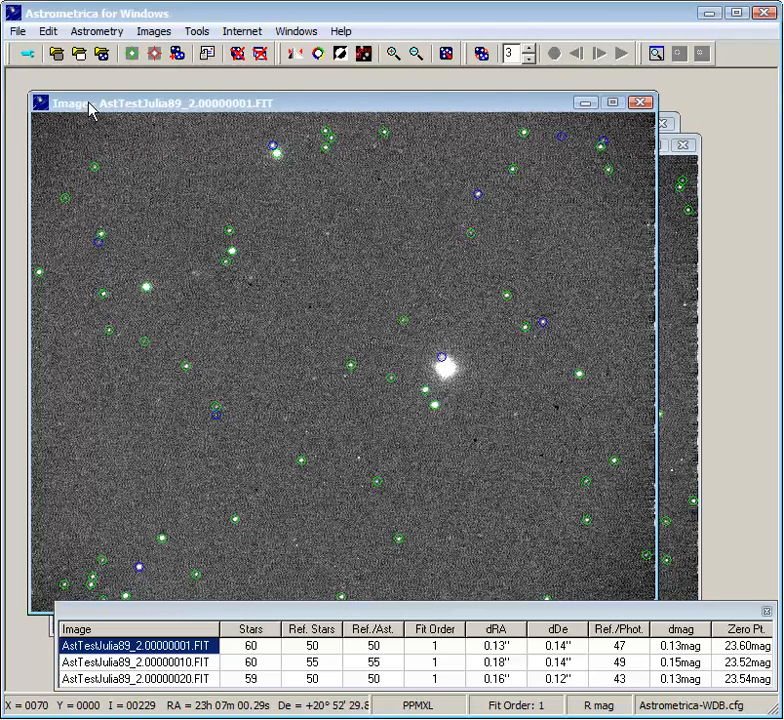
Step: Set the CCD focal length to 7900 mm and the position angle to 358° in the program settings, and save the changes
click(27, 54)
click(287, 165)
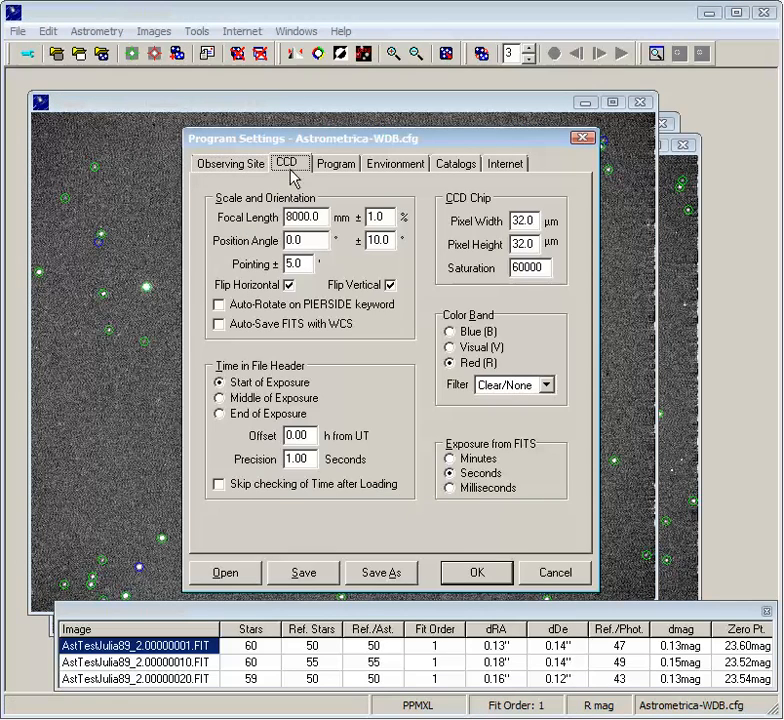
drag(298, 222, 255, 218)
text(79)
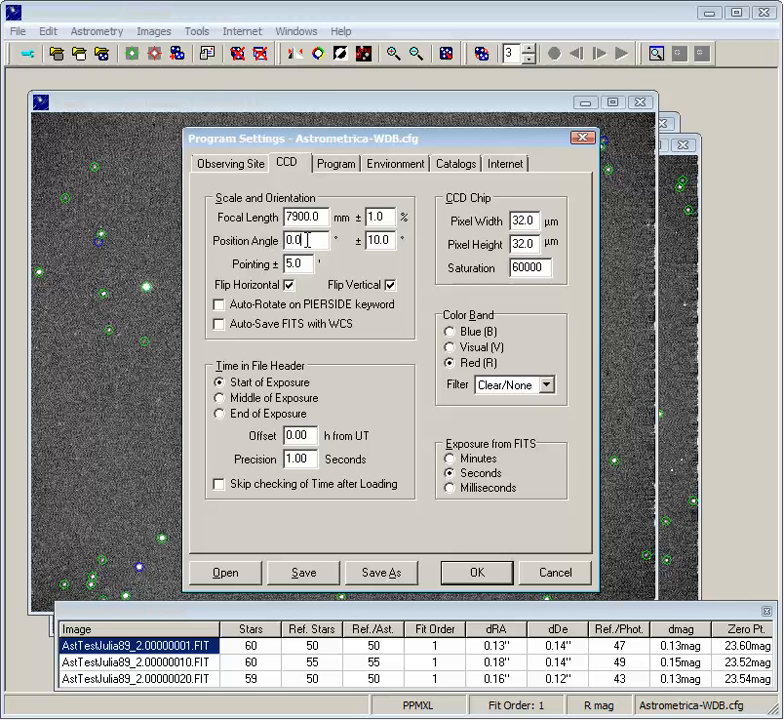
drag(307, 240, 268, 247)
text(358)
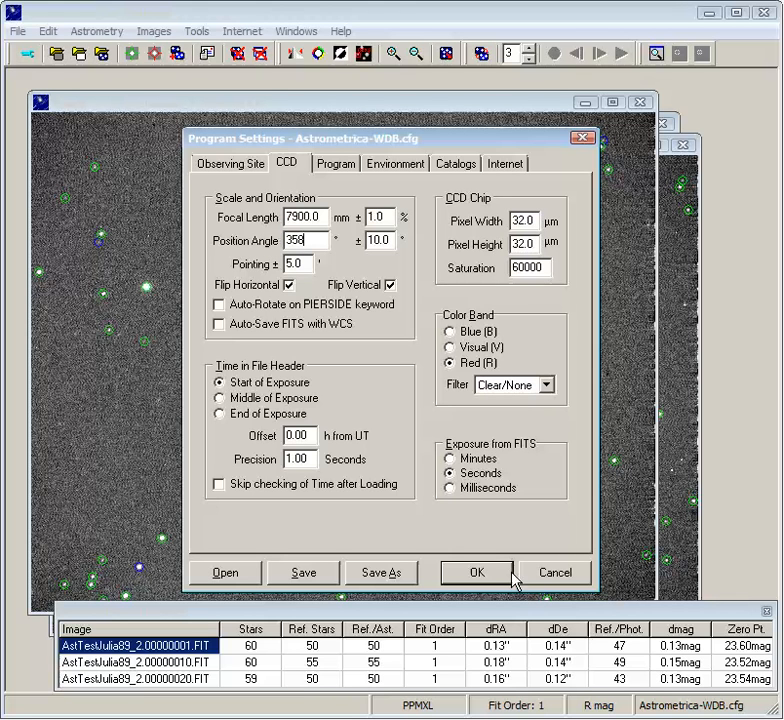
click(476, 574)
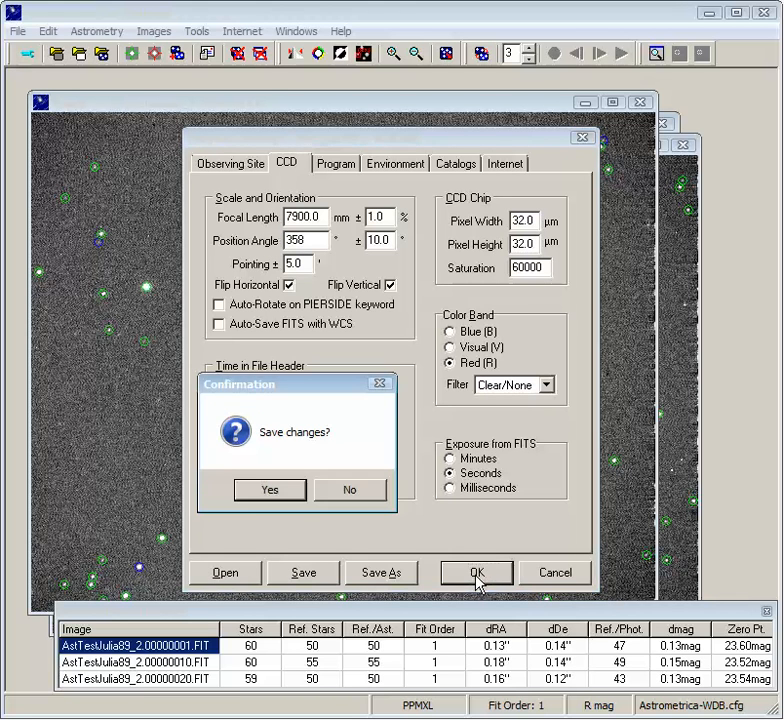
click(279, 490)
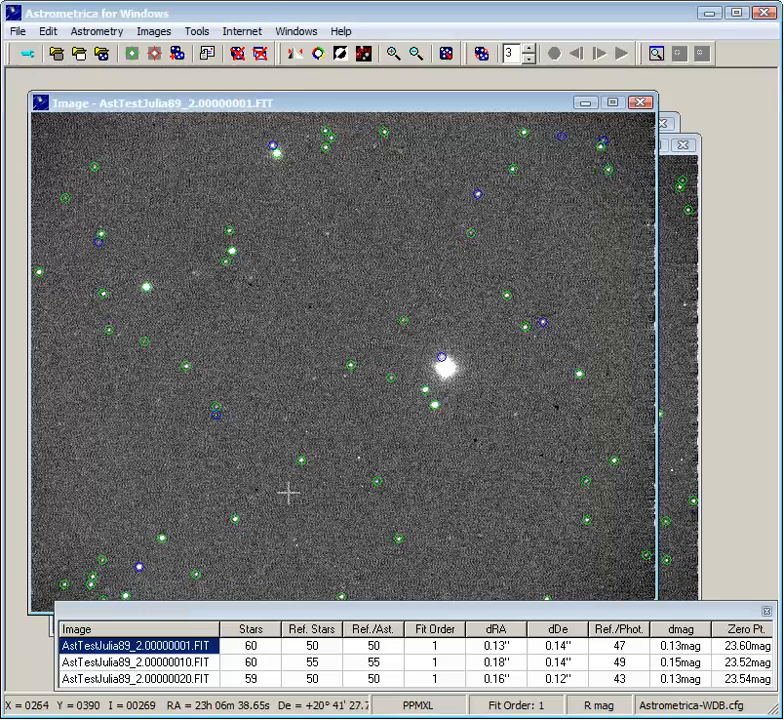
Step: Open the magnified view for inspecting objects in the AstTestJulia89_2.00000001.FIT image
click(198, 31)
click(227, 179)
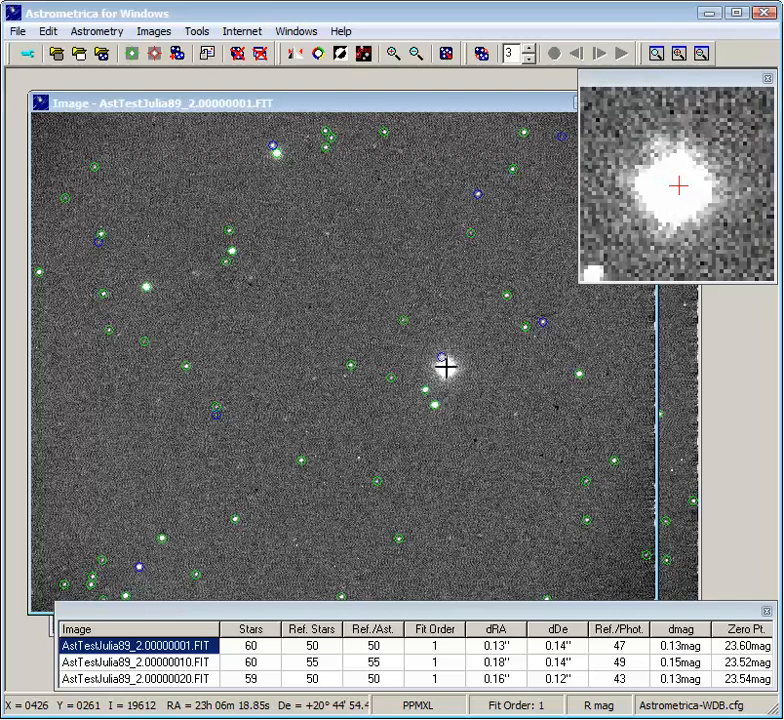
Step: Measure the bright asteroid in AstTestJulia89_2.00000001.FIT, identify it as (89) Julia, and accept the measurement
click(445, 368)
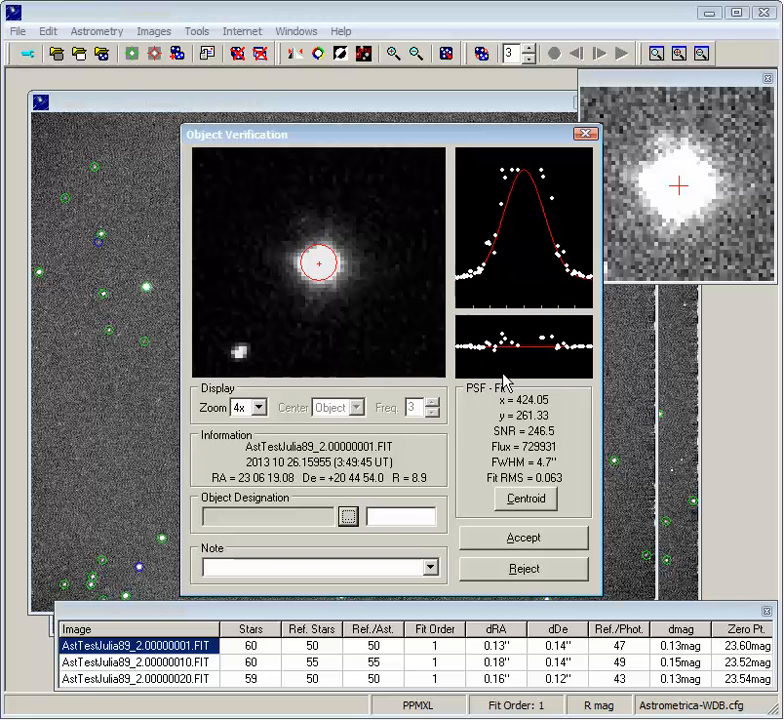
click(352, 517)
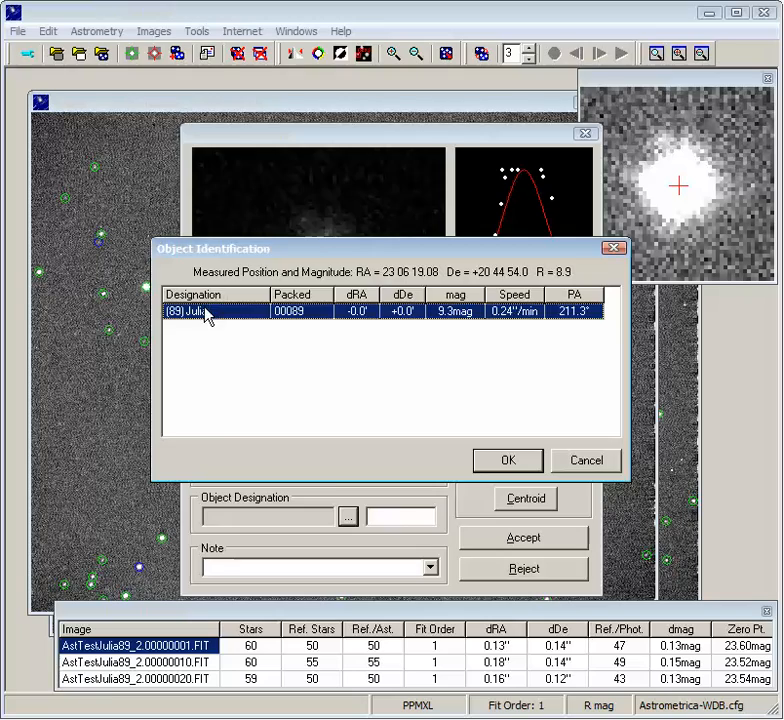
double_click(204, 320)
click(527, 545)
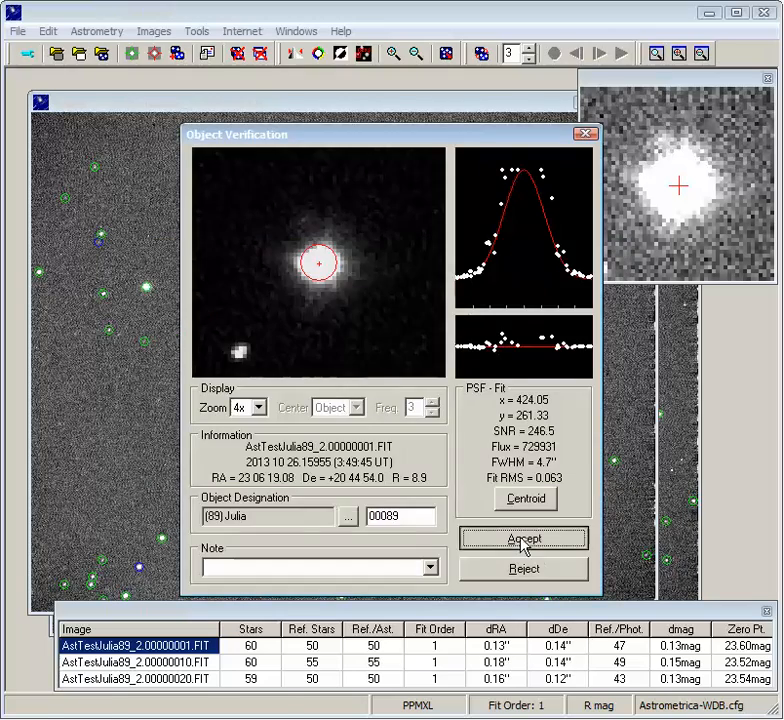
Step: Bring AstTestJulia89_2.00000020.FIT forward, measure the bright asteroid, designate it as (89) Julia, and accept the measurement
click(679, 483)
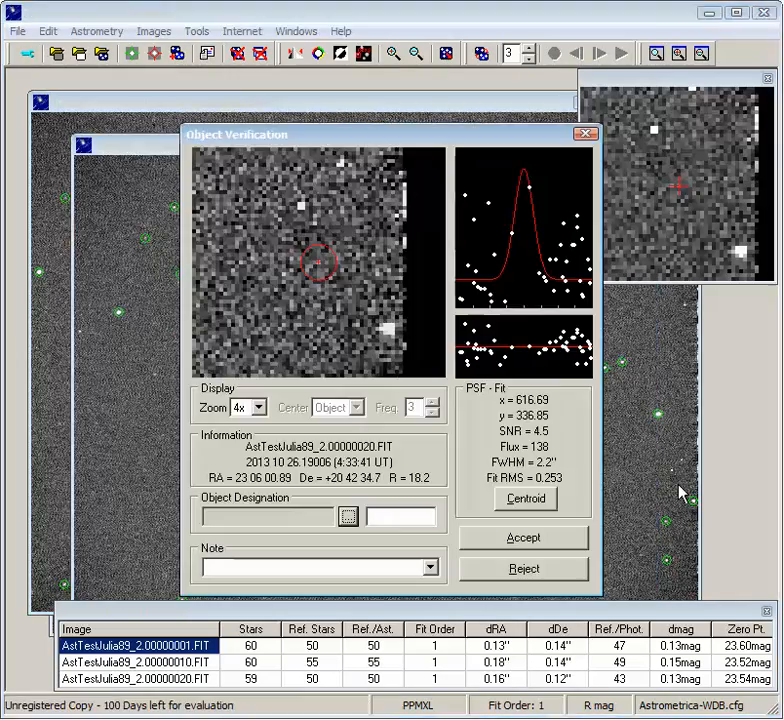
click(587, 134)
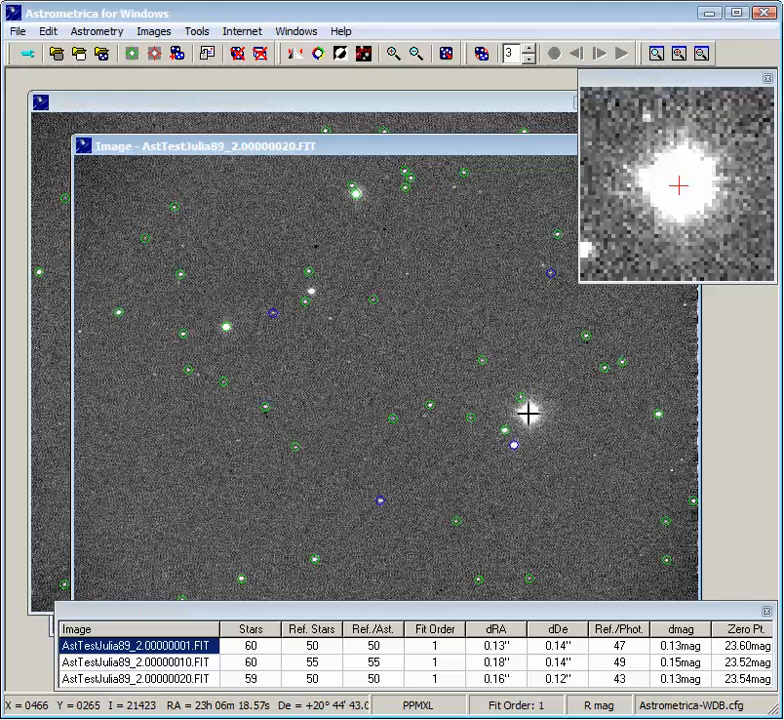
click(528, 413)
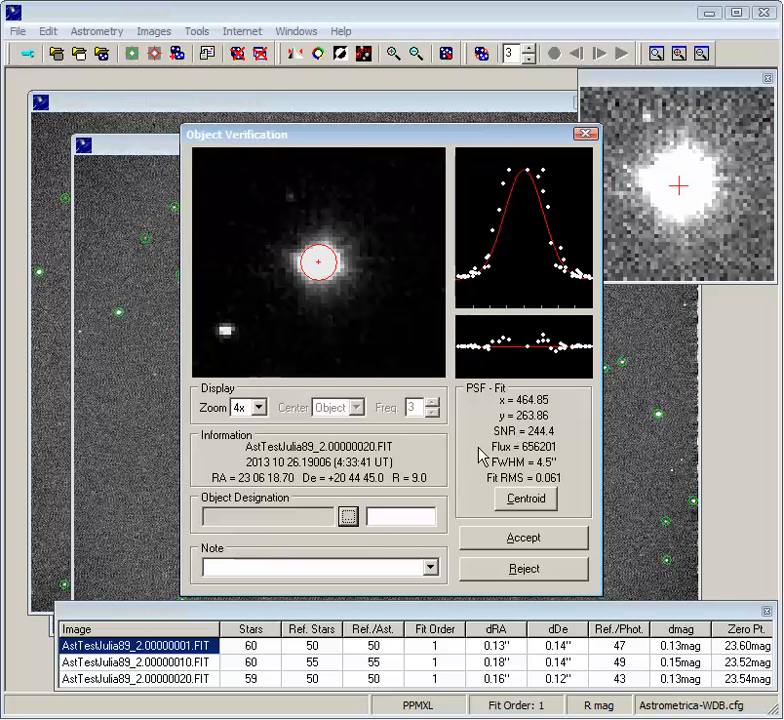
click(347, 516)
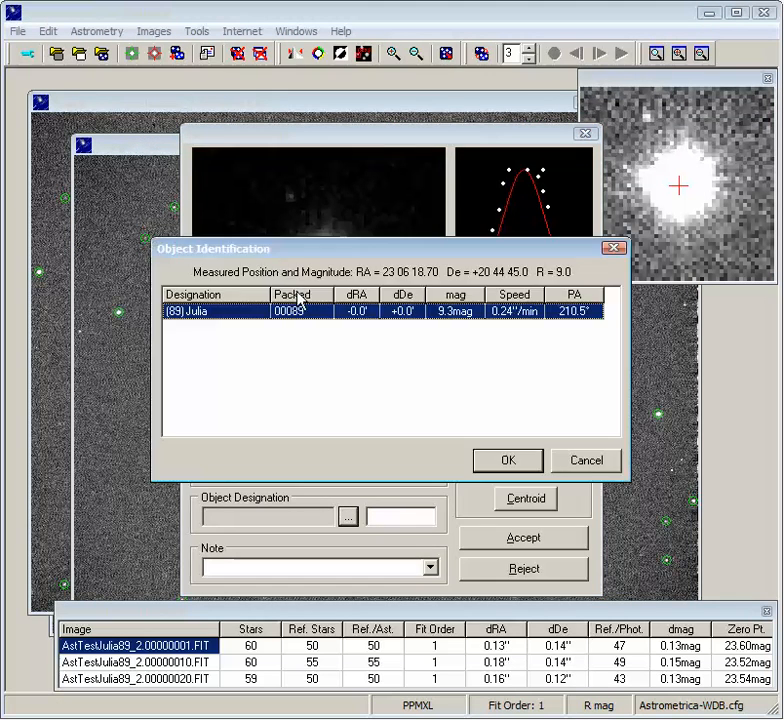
double_click(279, 310)
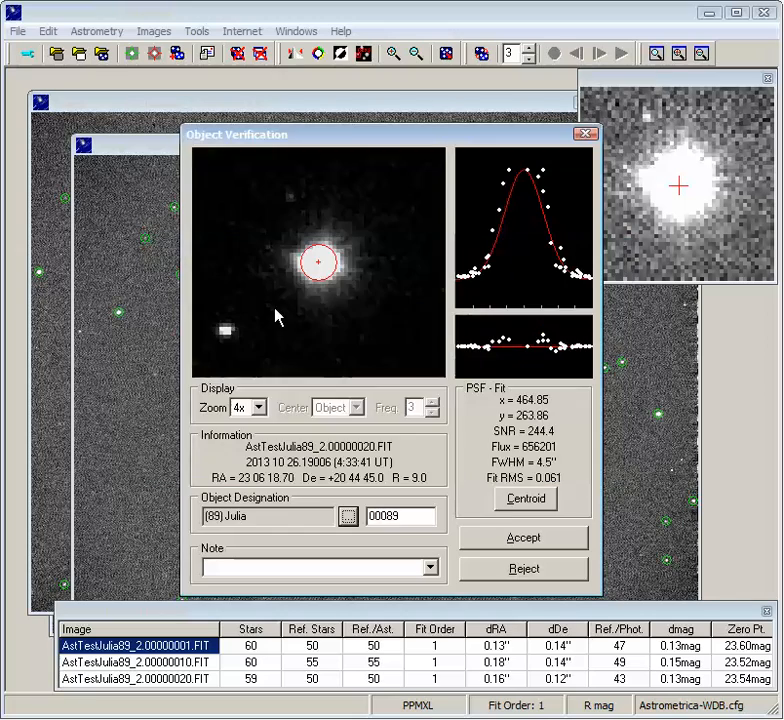
click(507, 541)
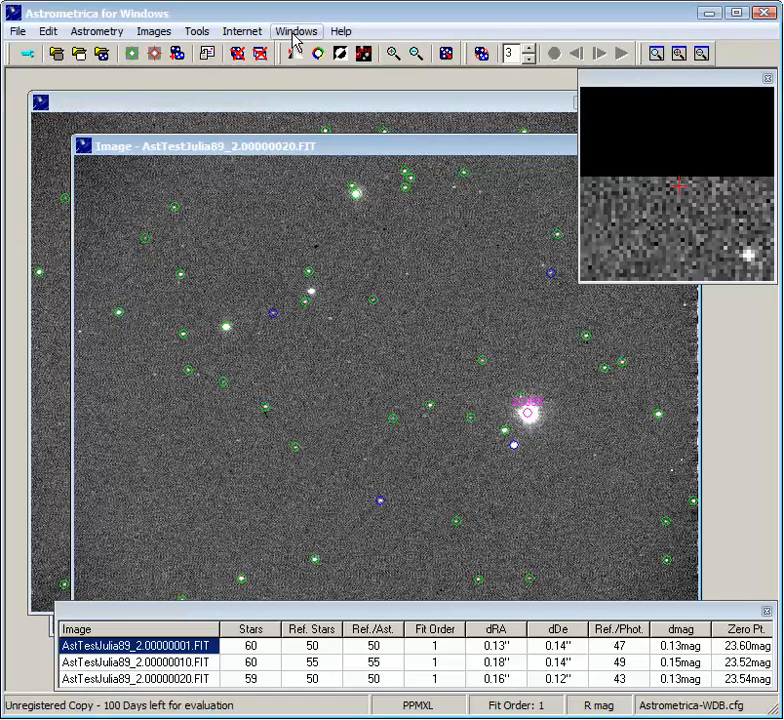
Step: Move the 00000020.FIT and 00000001.FIT image windows out of the way and bring AstTestJulia89_2.00000010.FIT forward
click(295, 33)
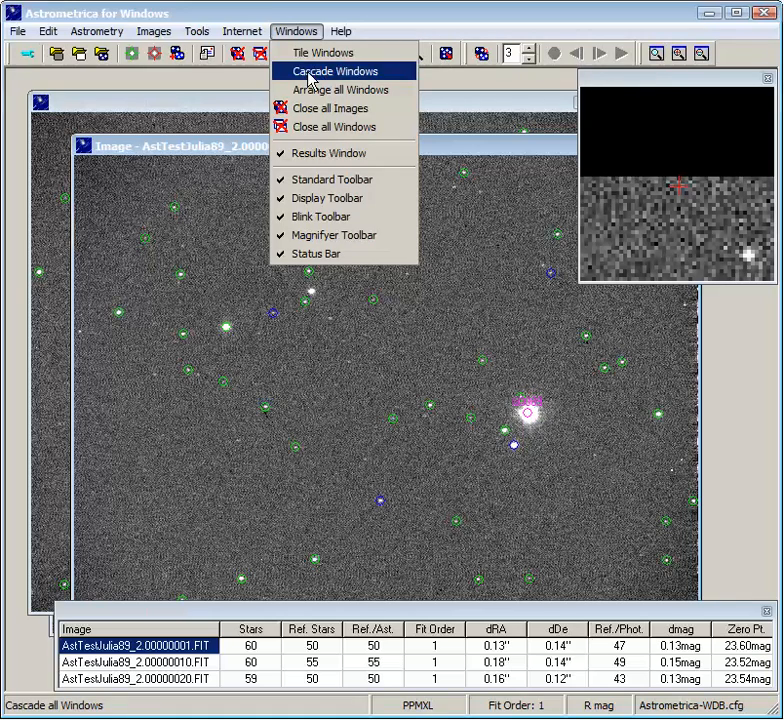
drag(404, 147, 424, 481)
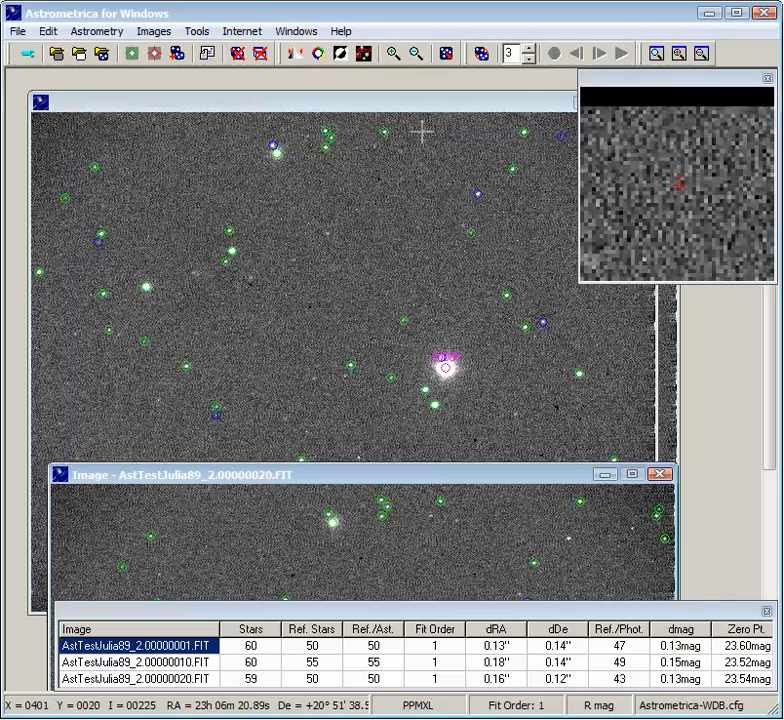
drag(420, 108, 401, 478)
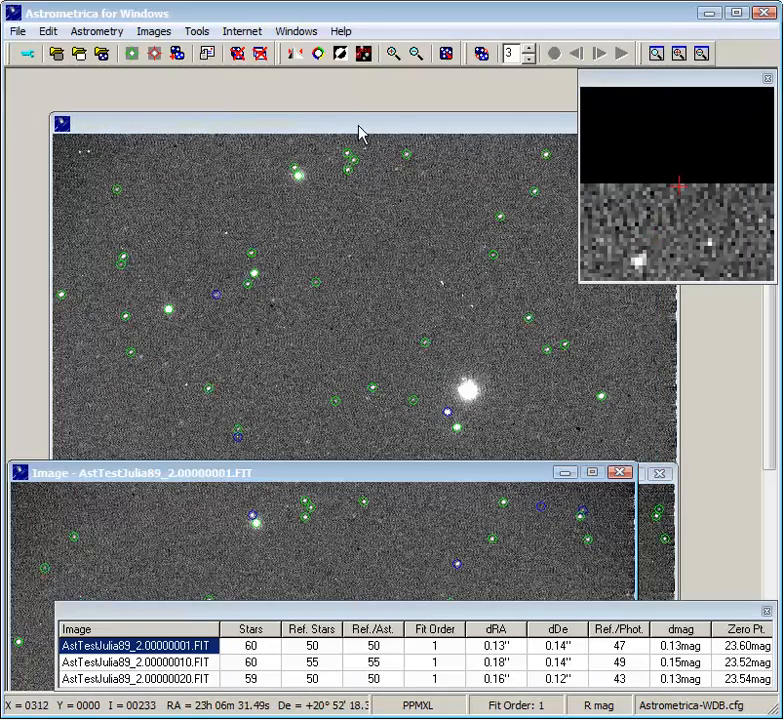
click(360, 133)
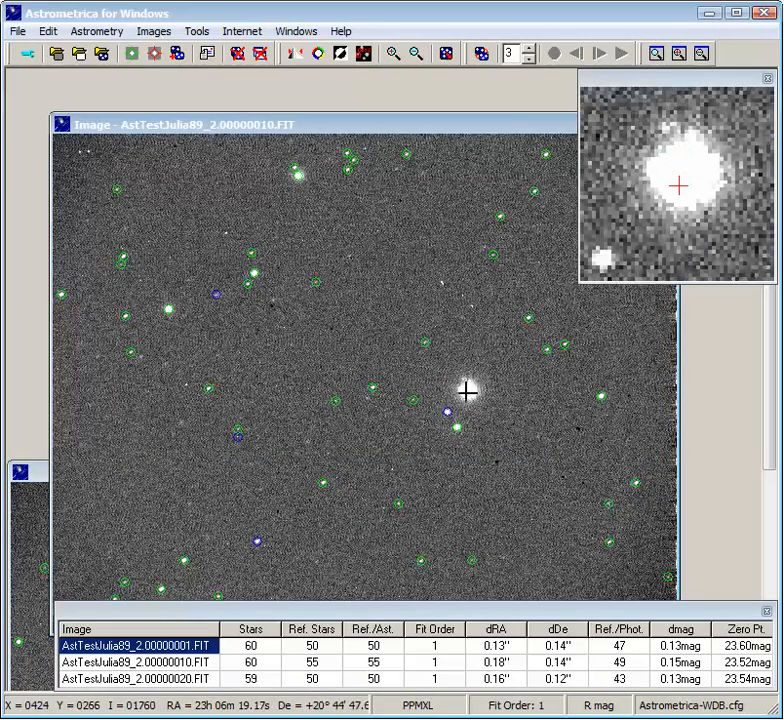
Step: Measure the bright asteroid in AstTestJulia89_2.00000010.FIT, assign it the designation (89) Julia, and accept it
click(467, 391)
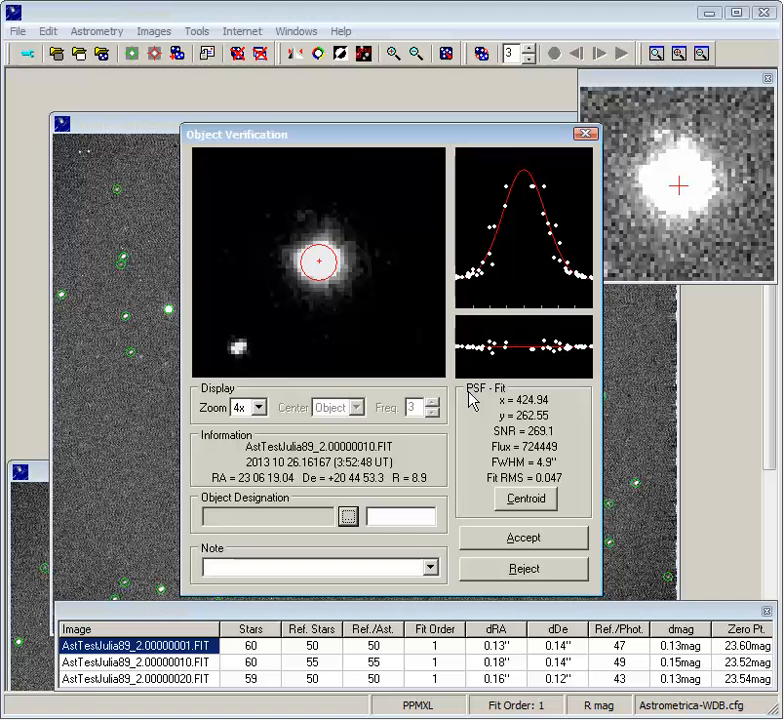
click(350, 518)
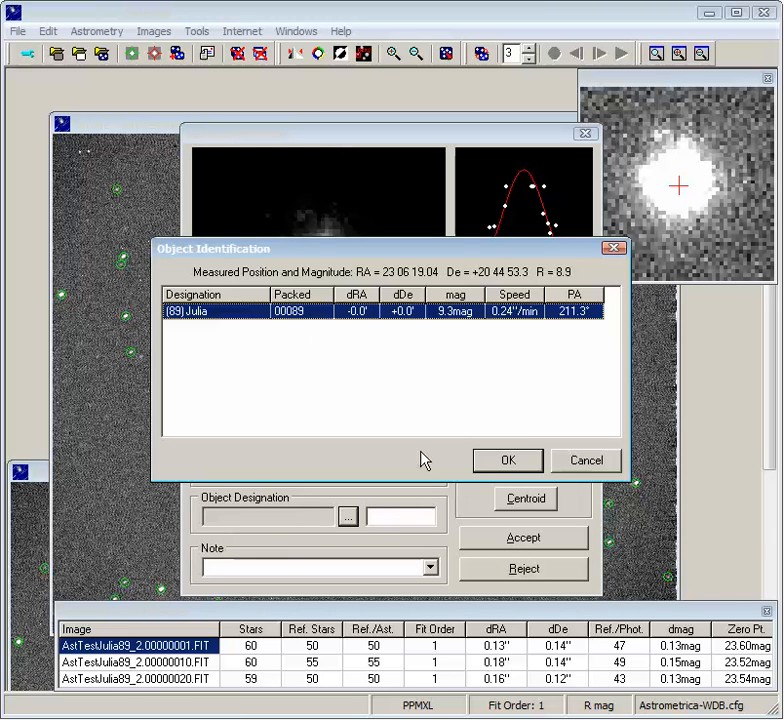
click(507, 460)
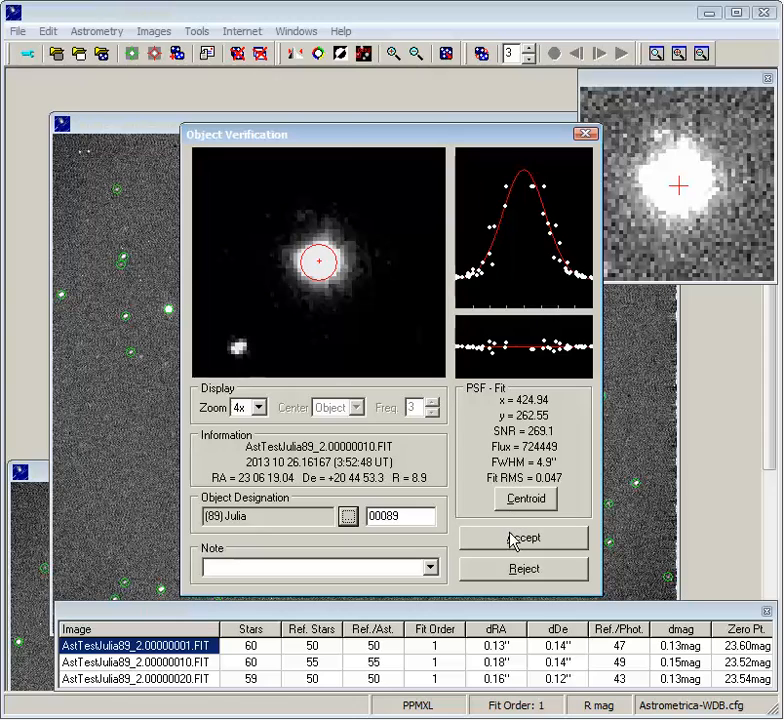
click(513, 541)
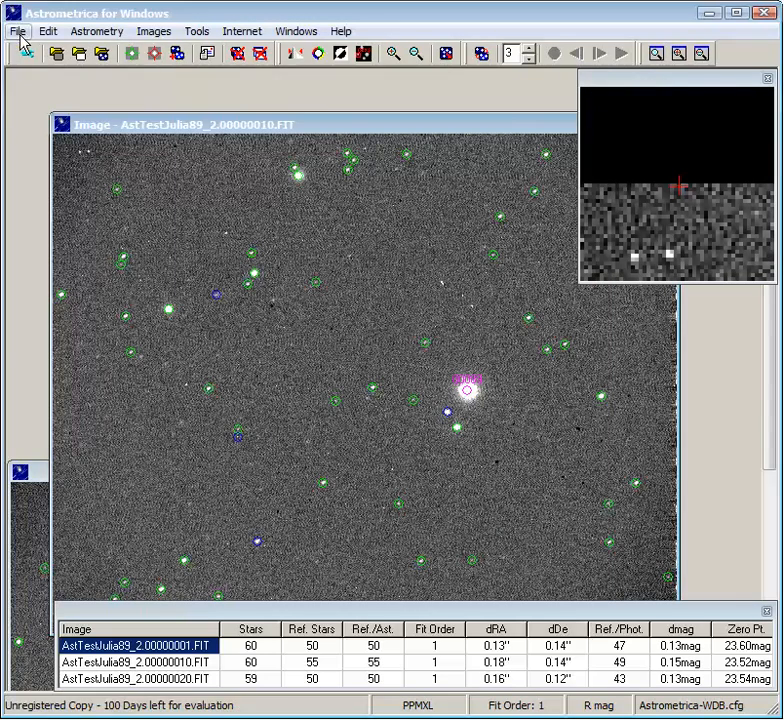
Step: Open the MPC report, examine the asteroid number, date, coordinates and magnitude of the measurements, and close the report
click(18, 31)
click(78, 173)
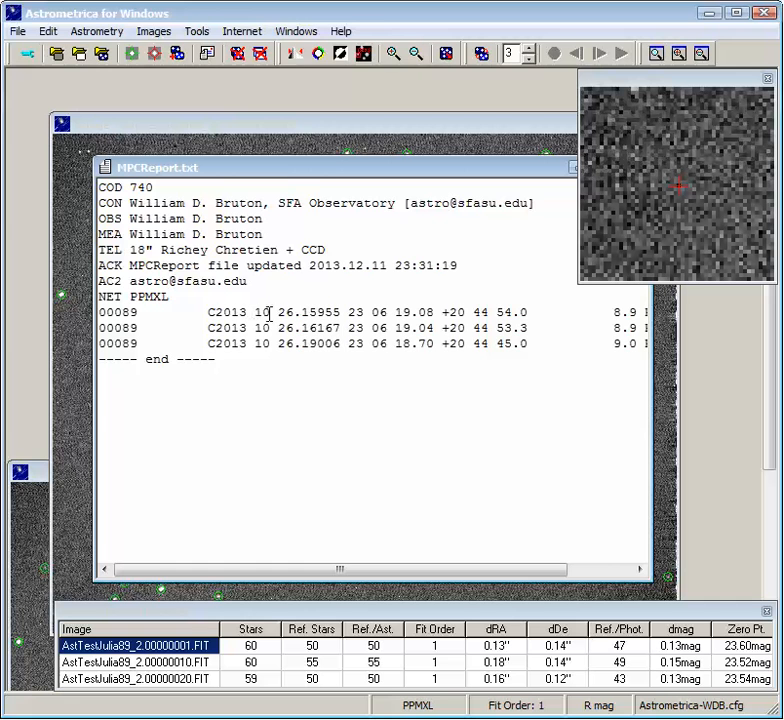
drag(334, 172, 260, 182)
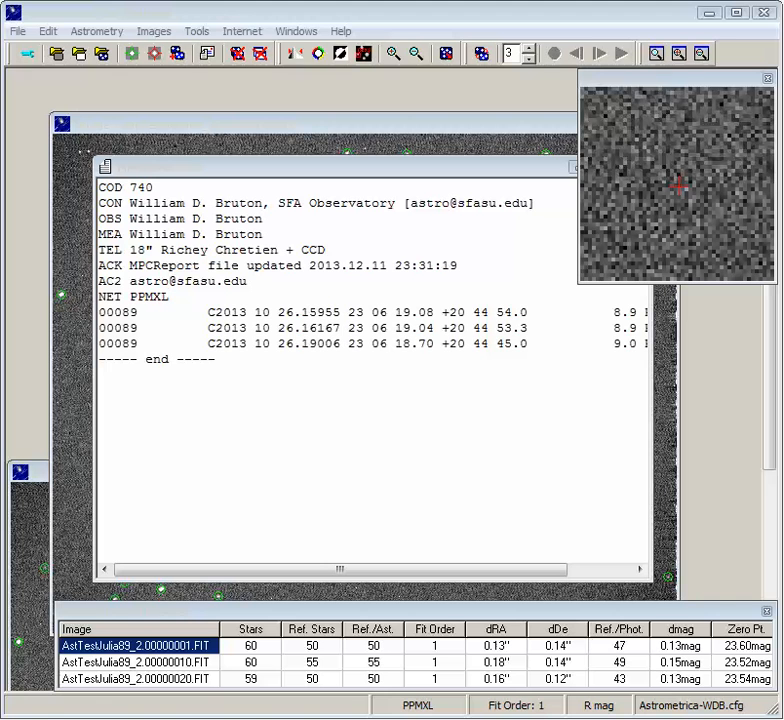
drag(207, 312, 342, 315)
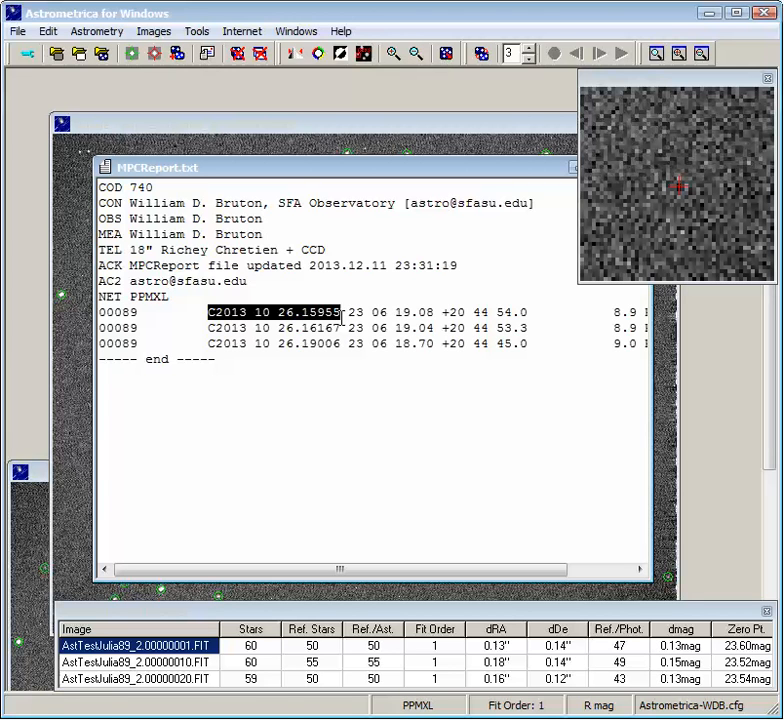
drag(138, 312, 88, 312)
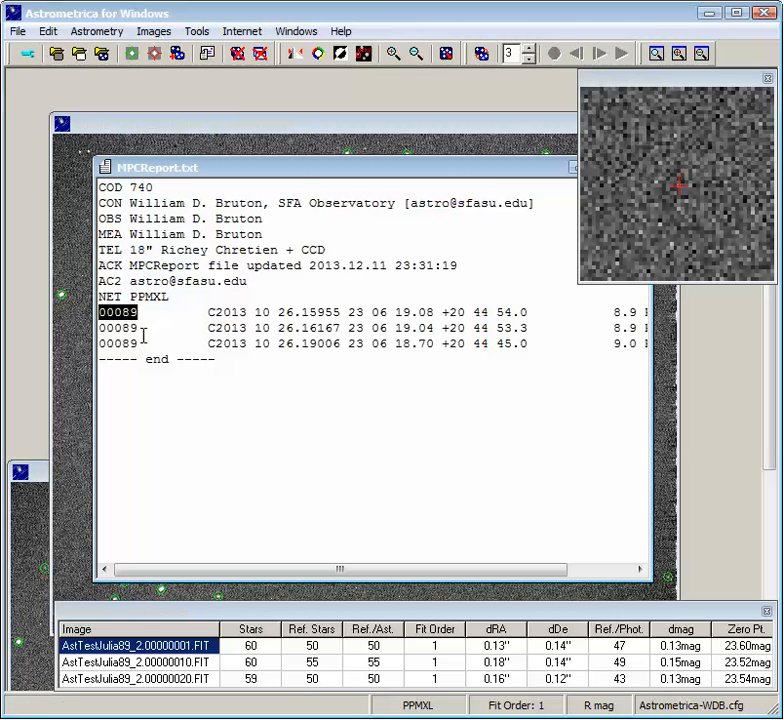
drag(347, 313, 437, 312)
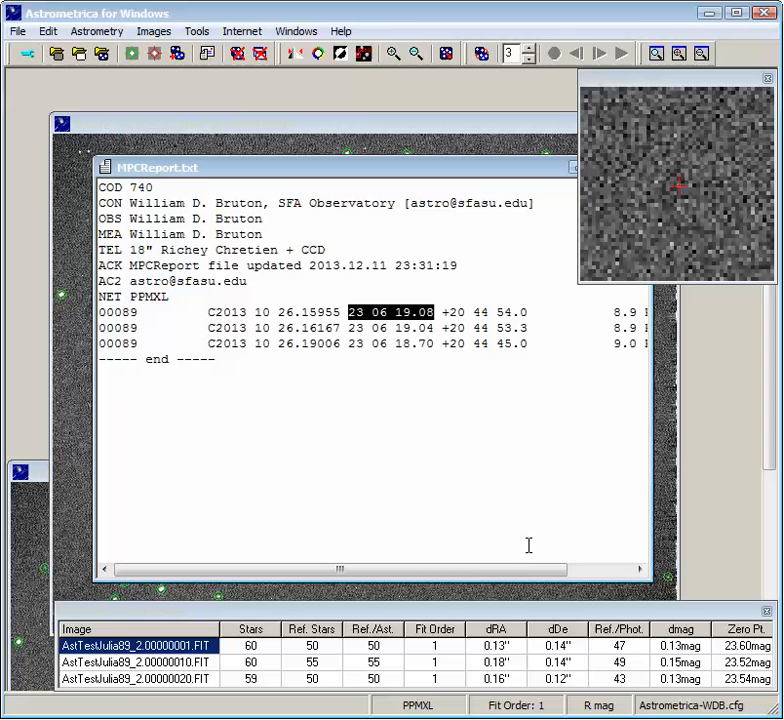
drag(530, 570, 618, 572)
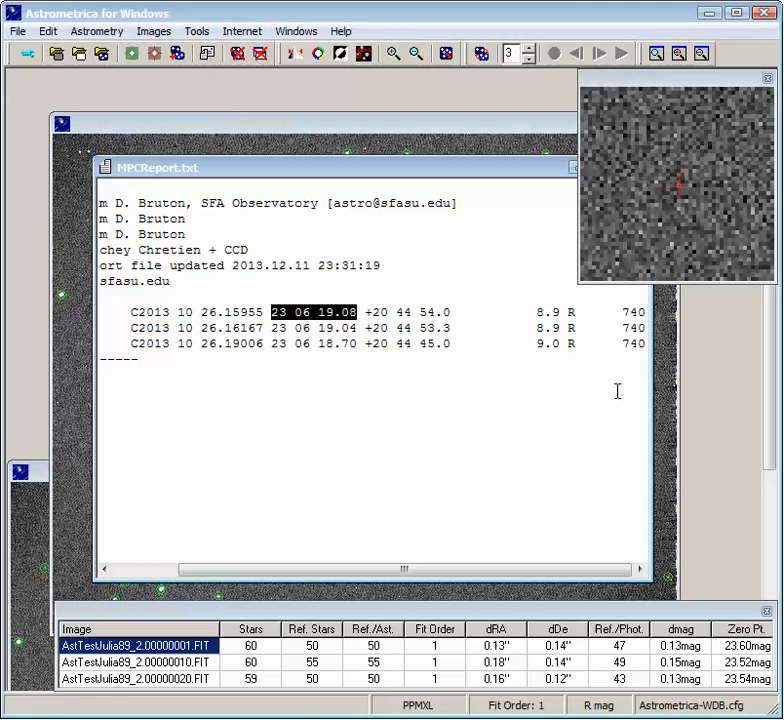
drag(420, 167, 326, 240)
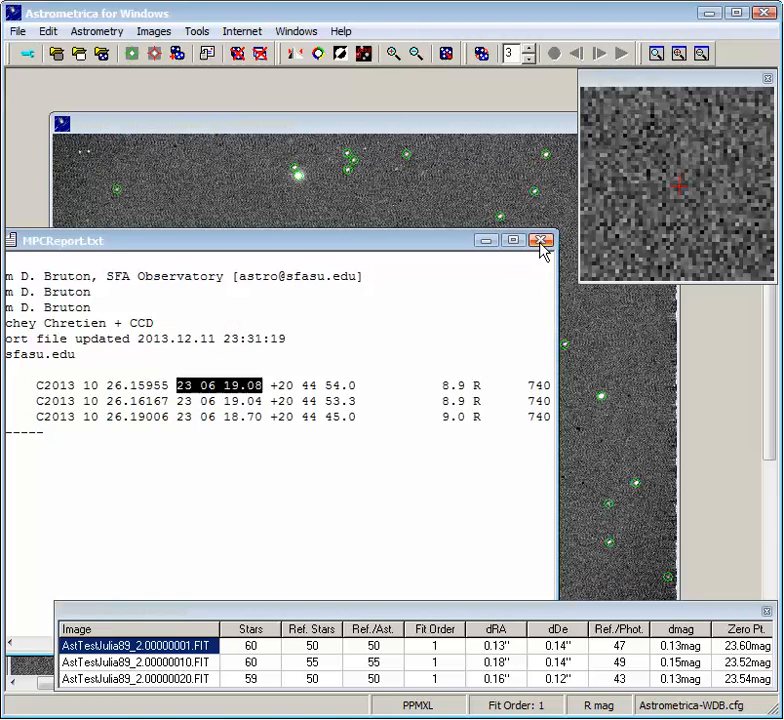
click(541, 241)
Step: Close the magnified view and all open images to clear the workspace
drag(530, 126, 435, 106)
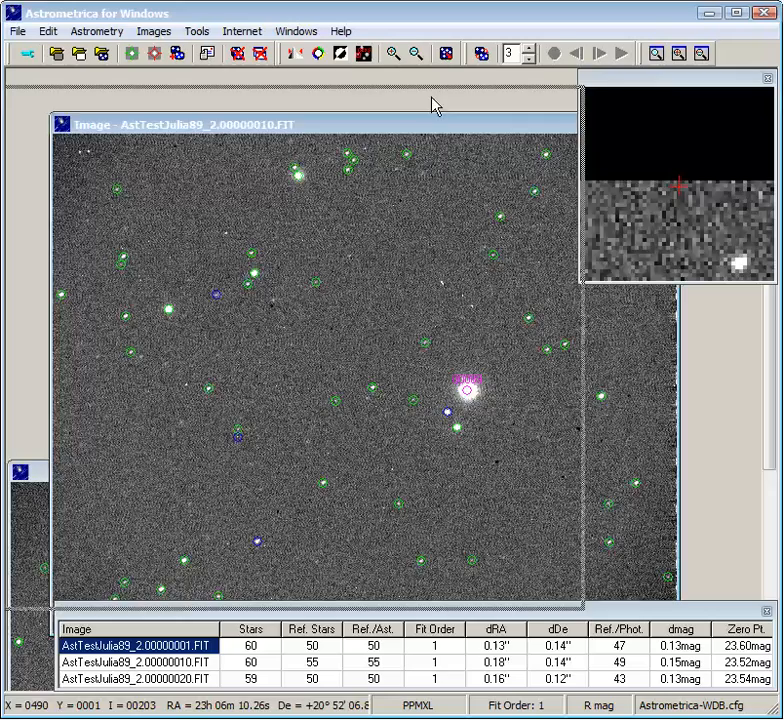
click(769, 80)
click(574, 103)
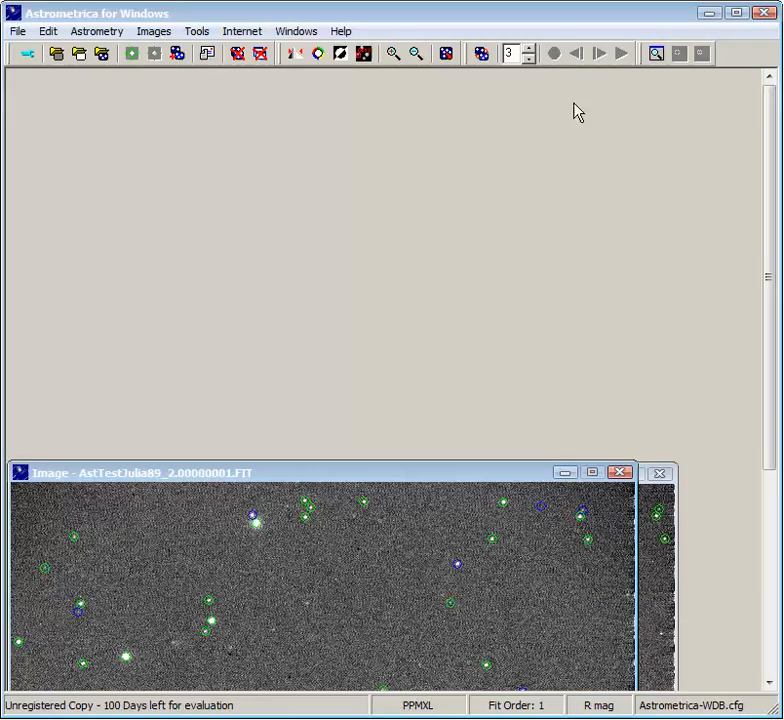
click(297, 31)
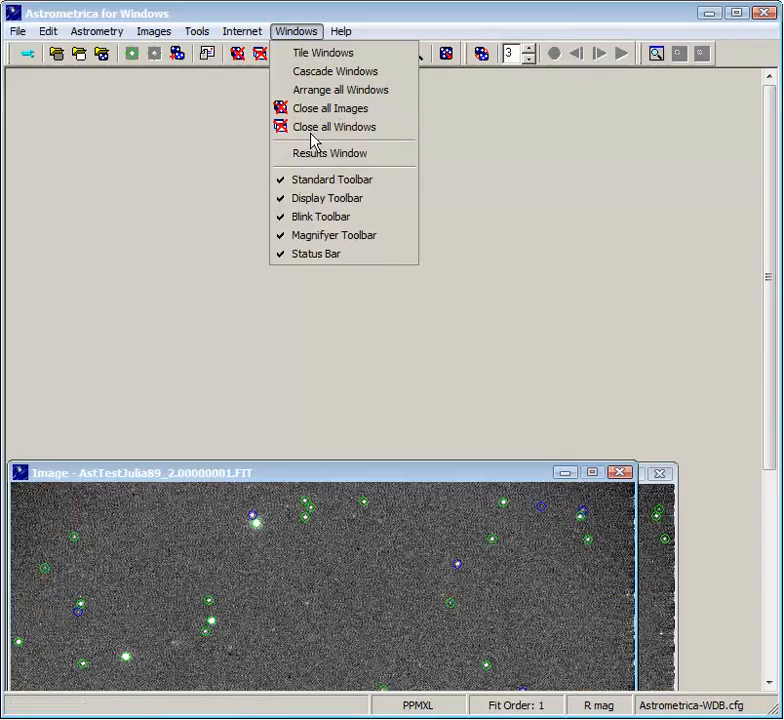
click(334, 110)
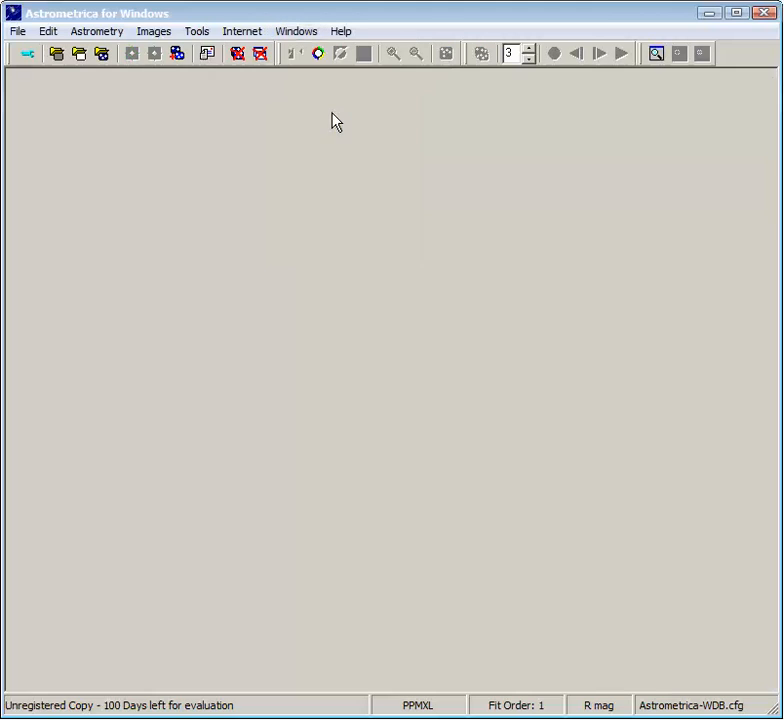
Step: Reset the report and log files and confirm the reset
click(18, 31)
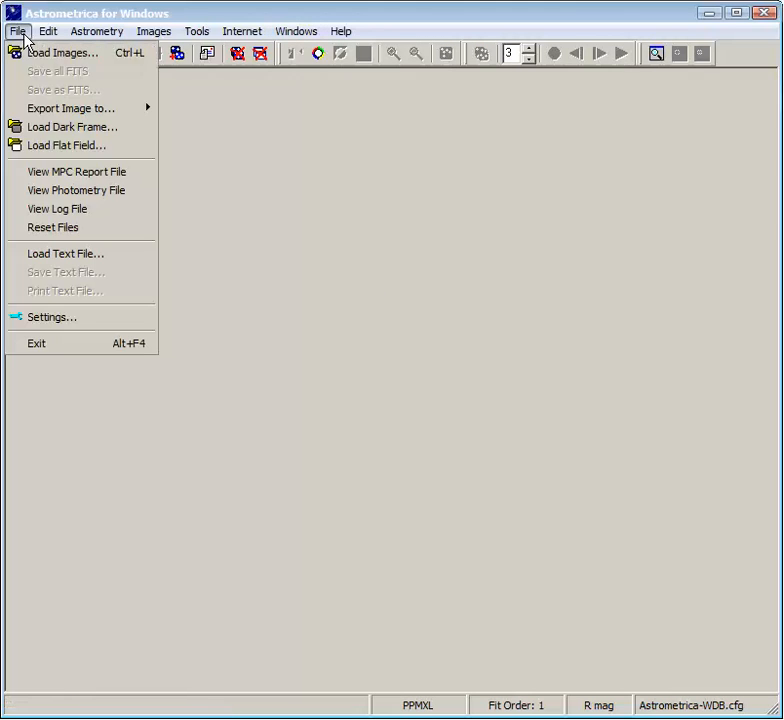
click(62, 228)
click(384, 490)
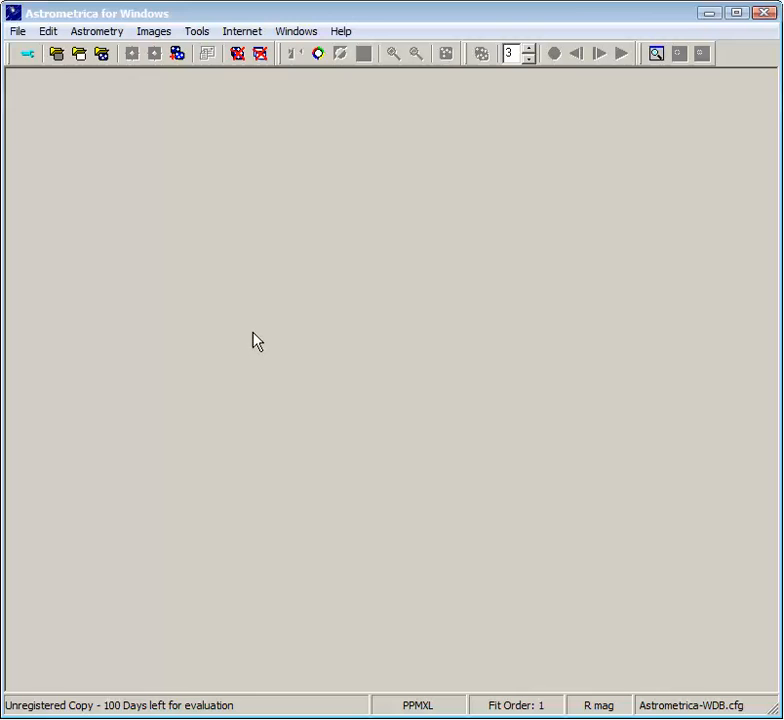
Step: Load the three AstTestJulia89_2 FIT images again and accept the given date and mid-exposure time for each
click(18, 32)
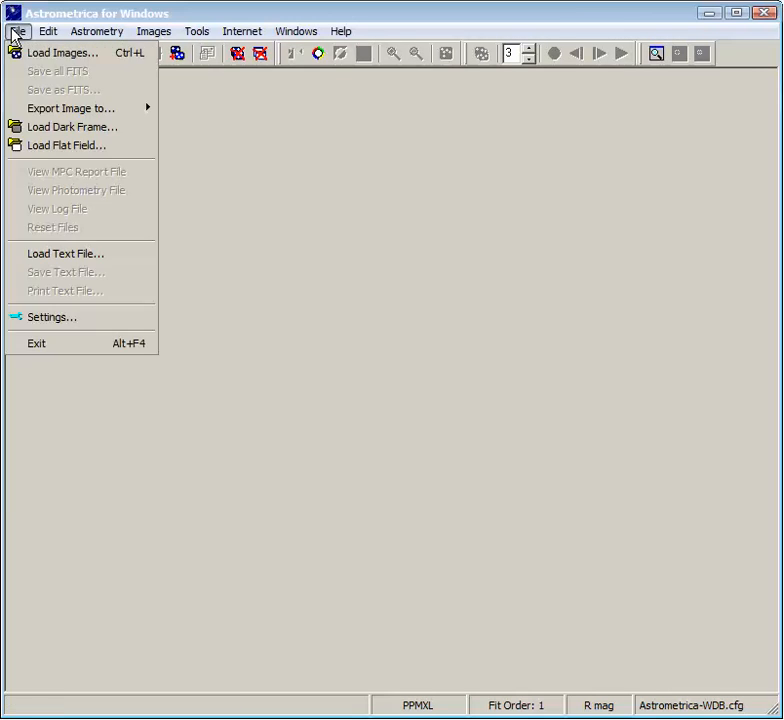
click(40, 55)
drag(355, 352, 250, 228)
click(590, 503)
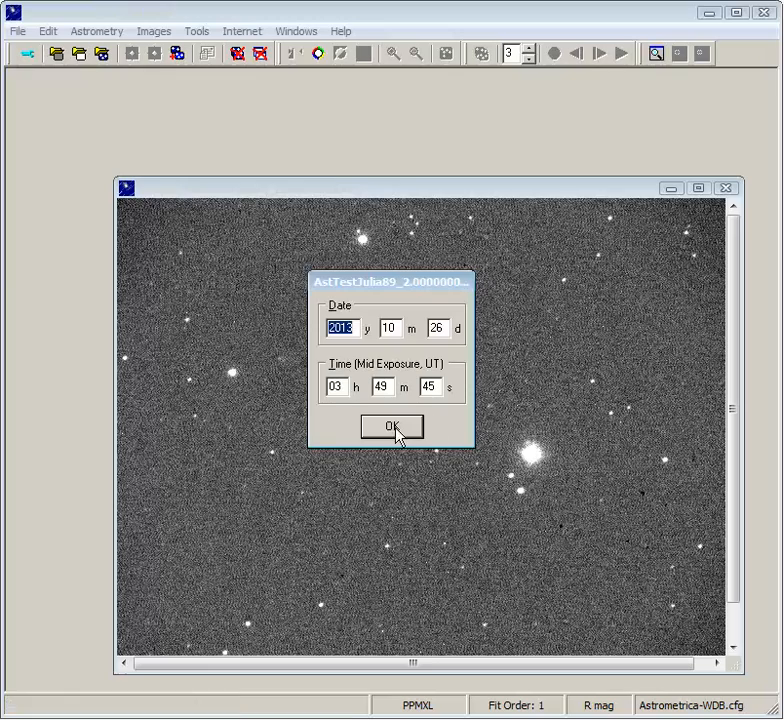
click(393, 427)
click(395, 428)
click(395, 428)
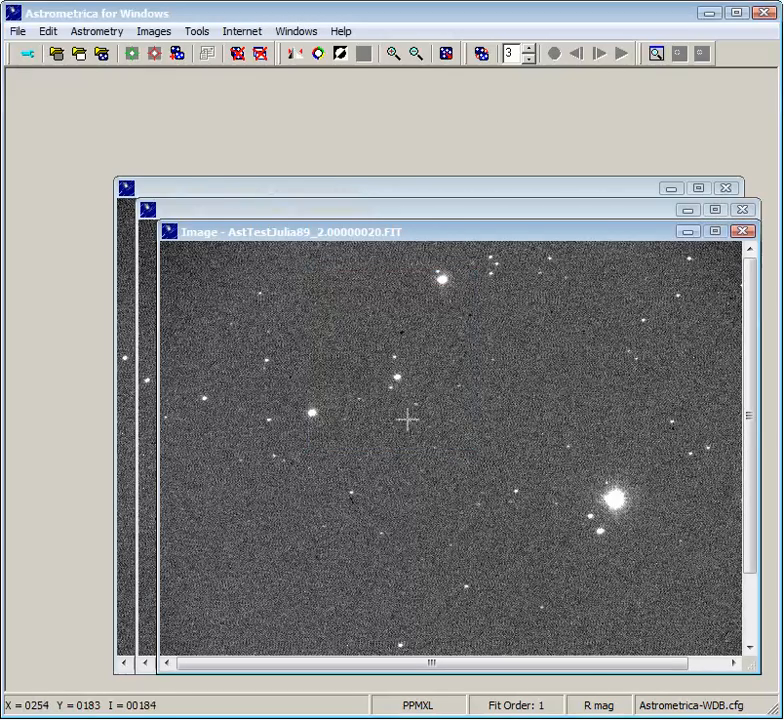
Step: Run Data Reduction on the reloaded images with the preset coordinates RA 23h 06m 31.5s, Dec 20° 45' 10" North
drag(451, 236, 303, 73)
click(108, 33)
click(117, 52)
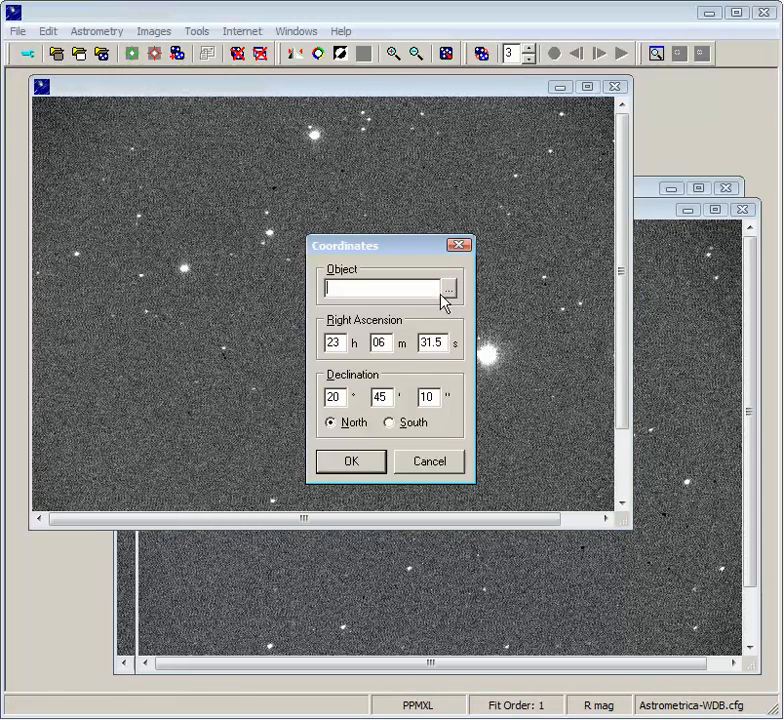
click(349, 462)
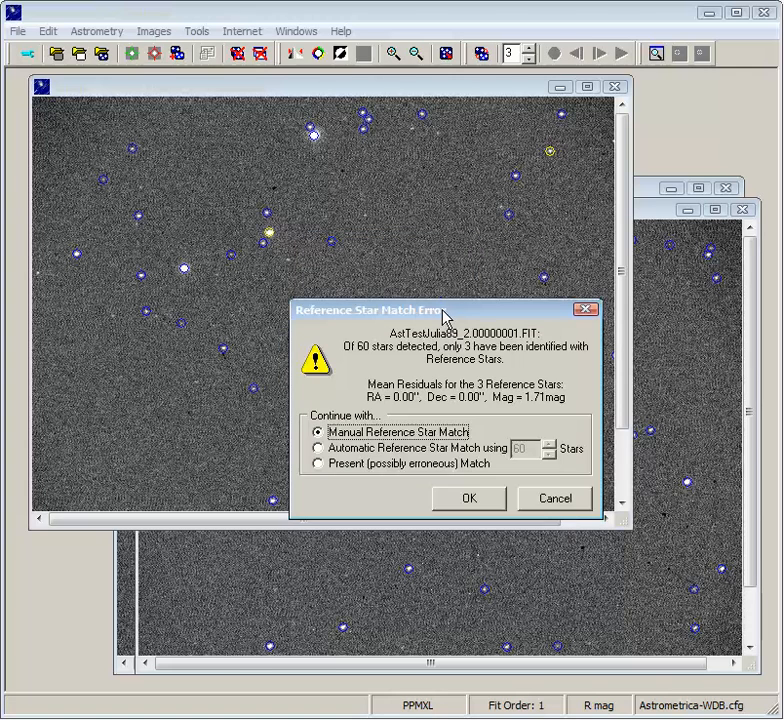
Step: Try an automatic reference star match using 60 stars on the first image, and fall back to manual reference star matching
click(318, 448)
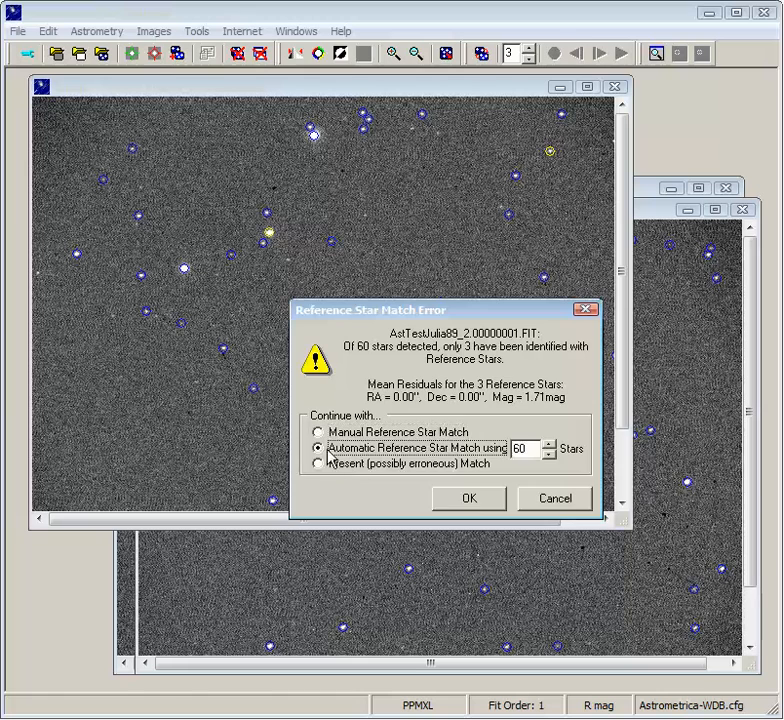
click(469, 498)
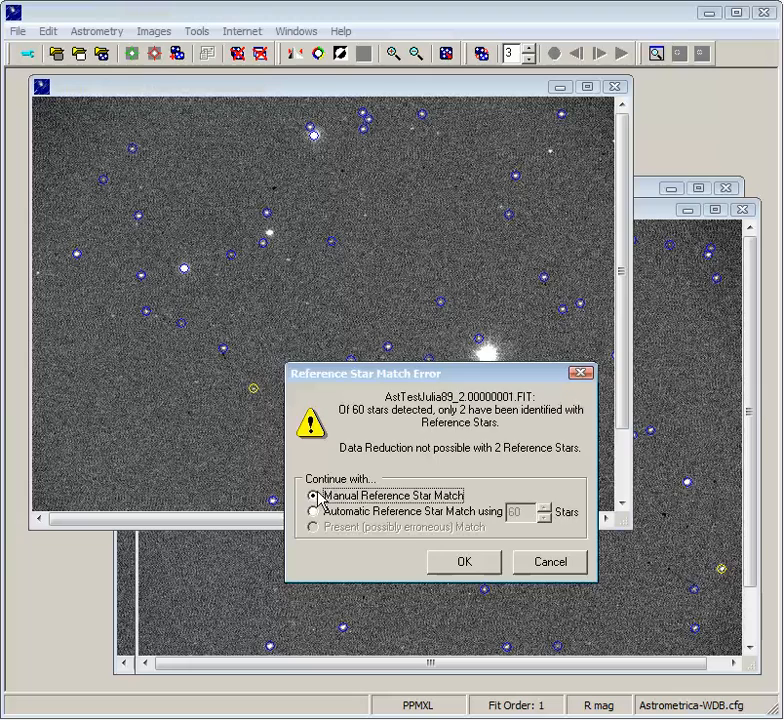
click(467, 565)
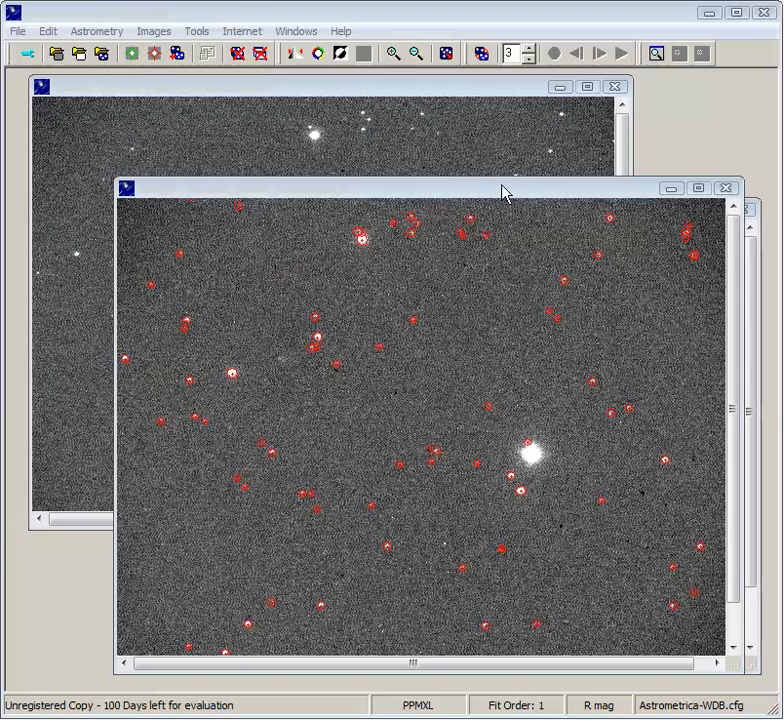
drag(783, 315, 510, 177)
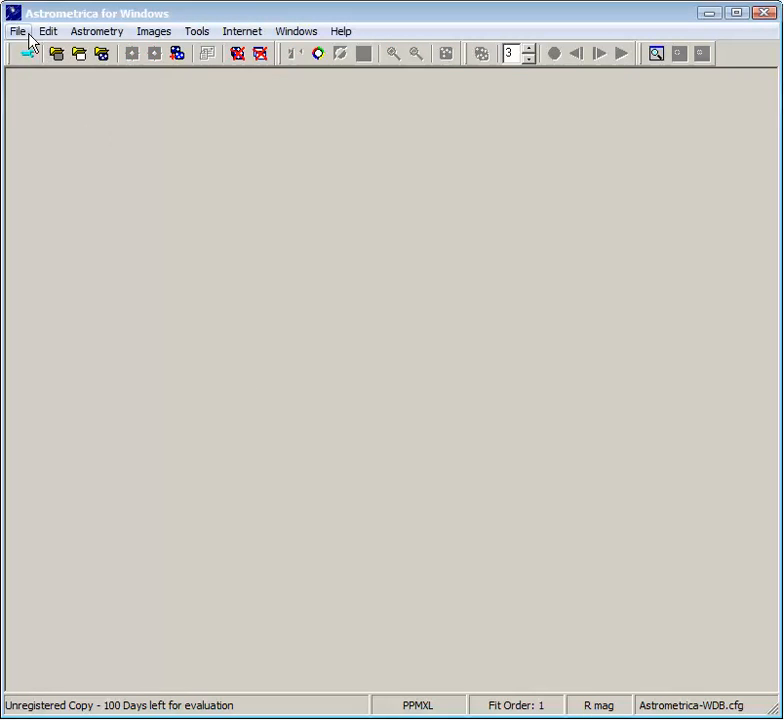
Step: Load the three AstTestJulia89_2 FIT images from the Julia folder, accepting the given date and mid-exposure time for each
click(16, 33)
click(40, 55)
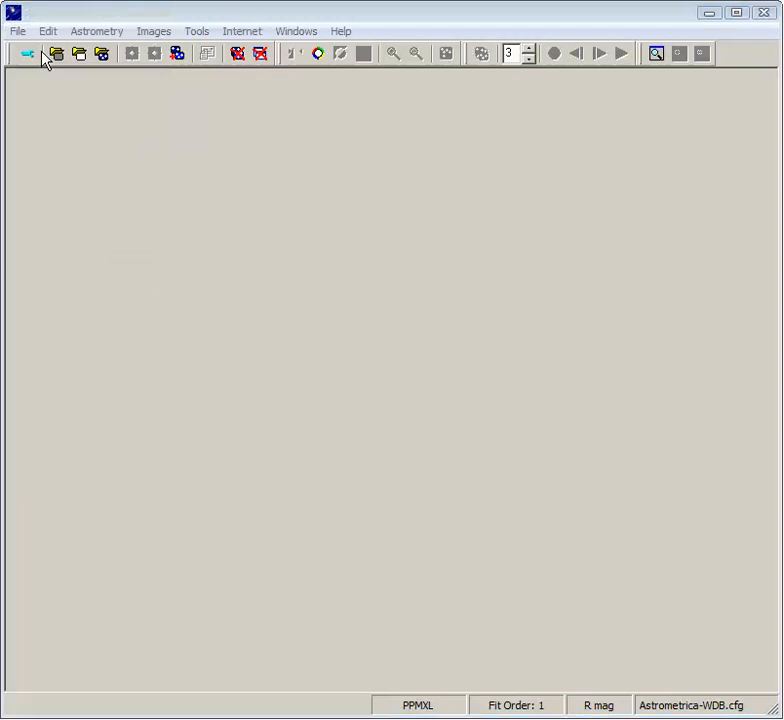
drag(362, 320, 262, 226)
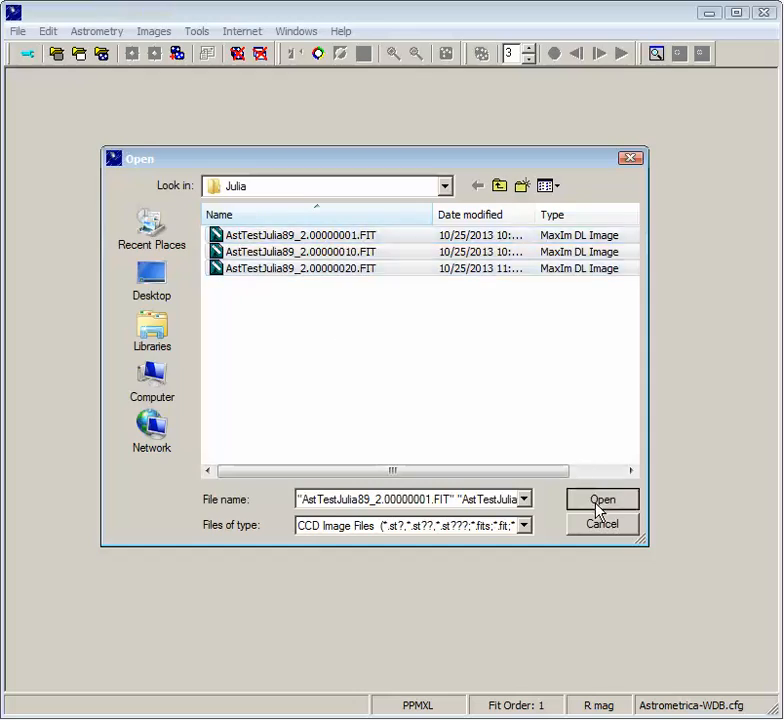
click(598, 499)
click(410, 432)
click(408, 436)
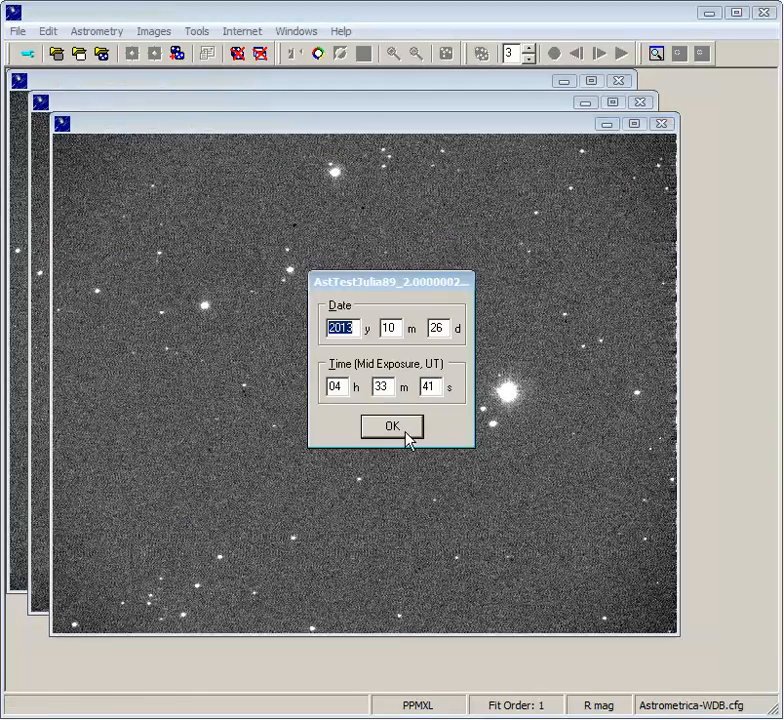
click(407, 436)
Step: Run Data Reduction on the three images, filtering the object list by packed number 89 and choosing (89) Julia for the coordinates
click(96, 31)
click(118, 54)
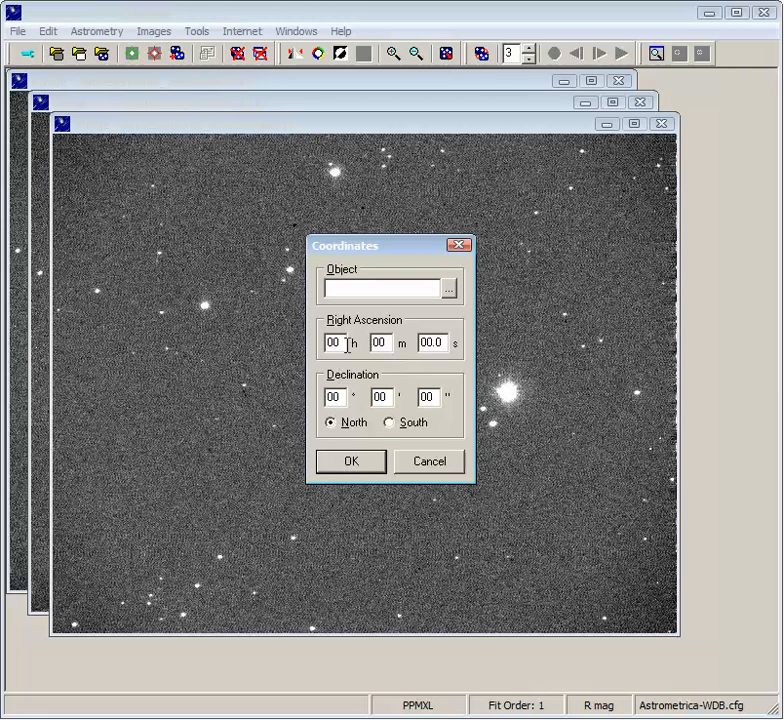
click(449, 290)
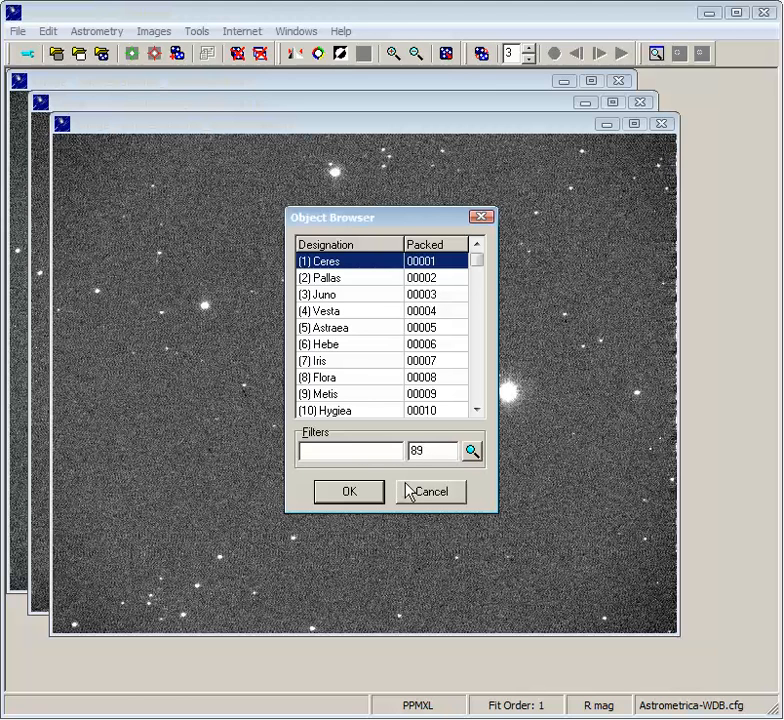
click(472, 451)
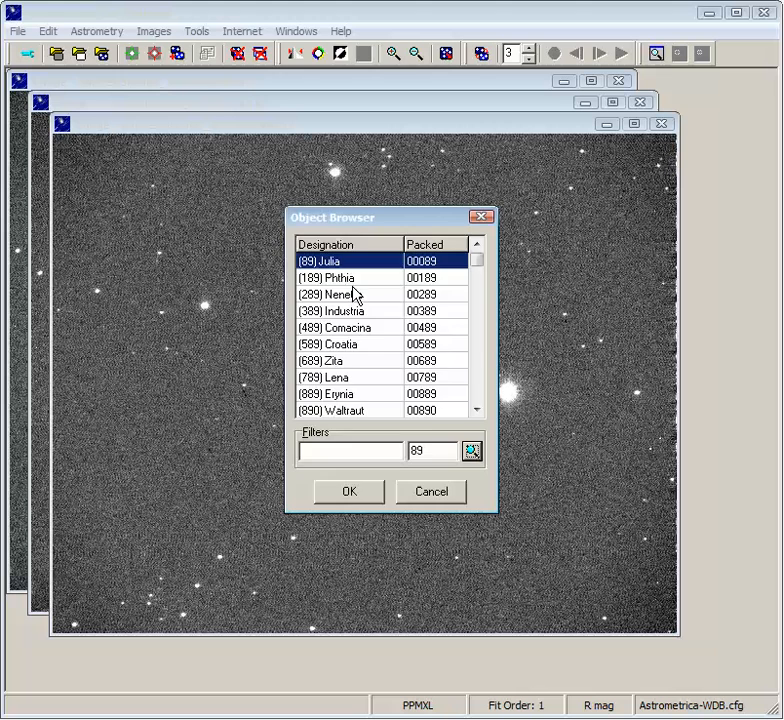
double_click(332, 262)
click(357, 462)
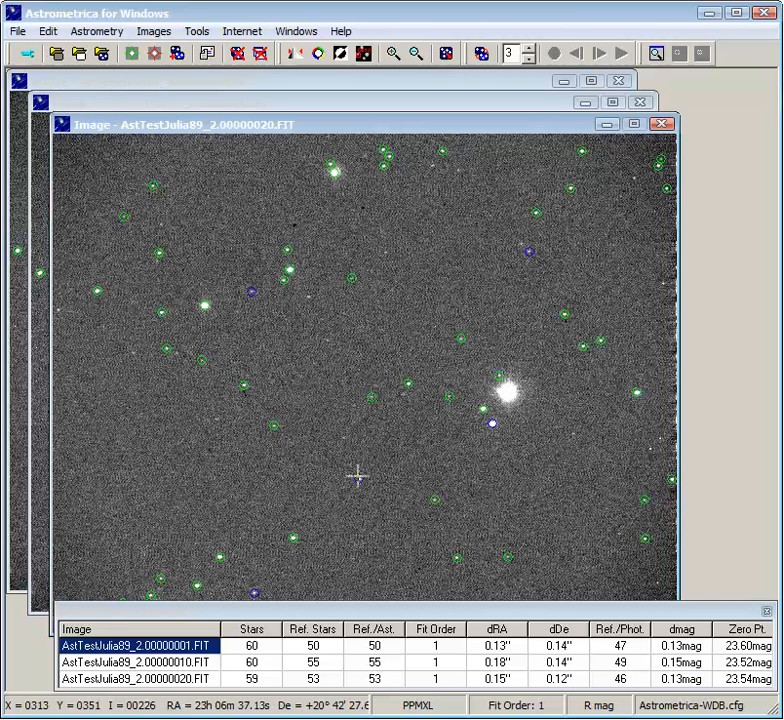
Step: Move the AstTestJulia89_2.00000020.FIT image window clear of the results table and open the program's CCD settings for review
drag(324, 128, 335, 99)
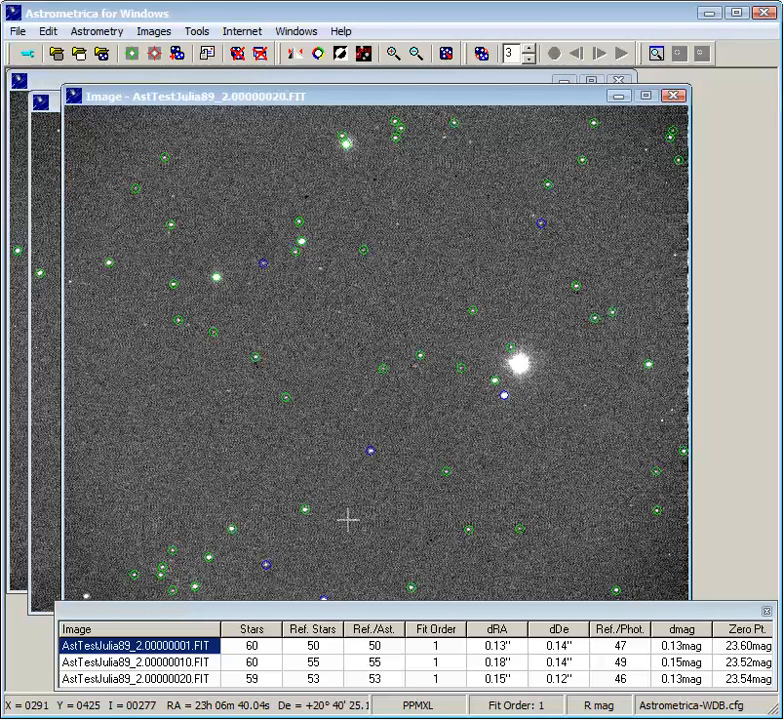
click(28, 54)
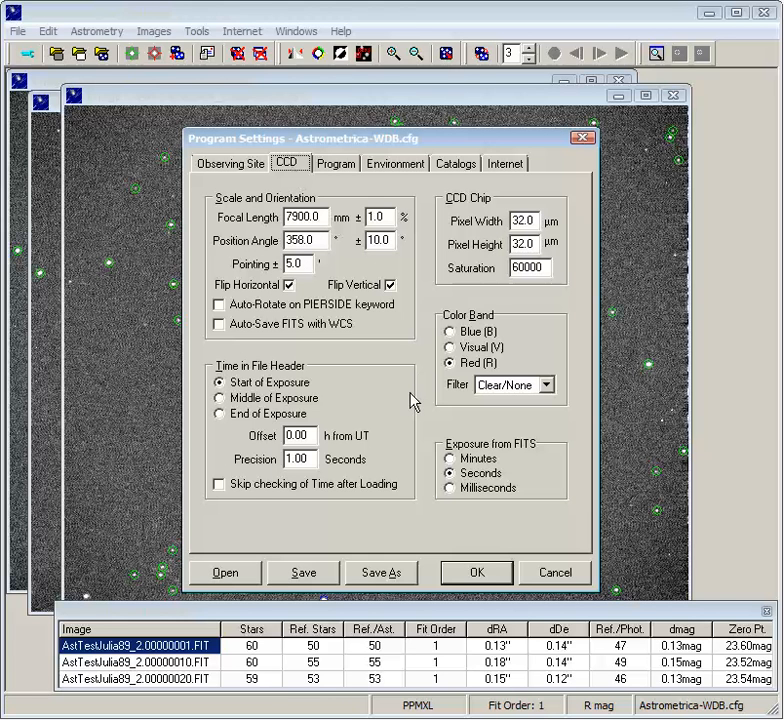